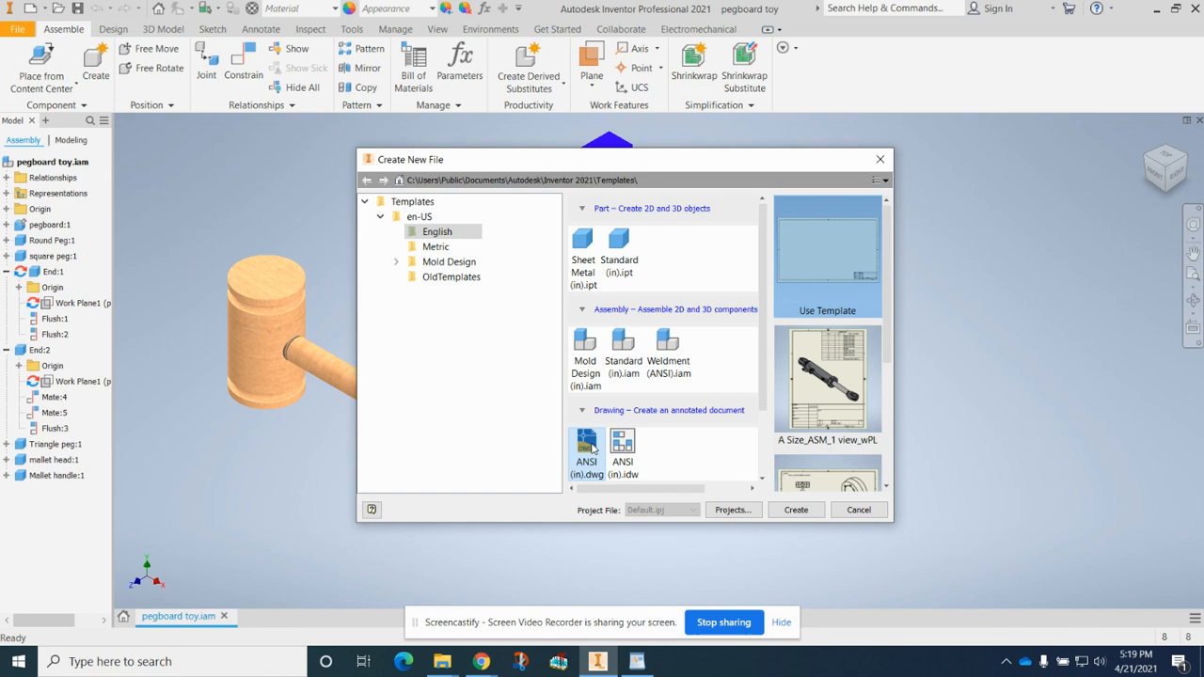
- Create an ANSI (in).dwg drawing and place a shaded 1:1 front view of the pegboard toy with projected top, side and isometric views
{"action": "double_click", "coordinate": [585, 448]}
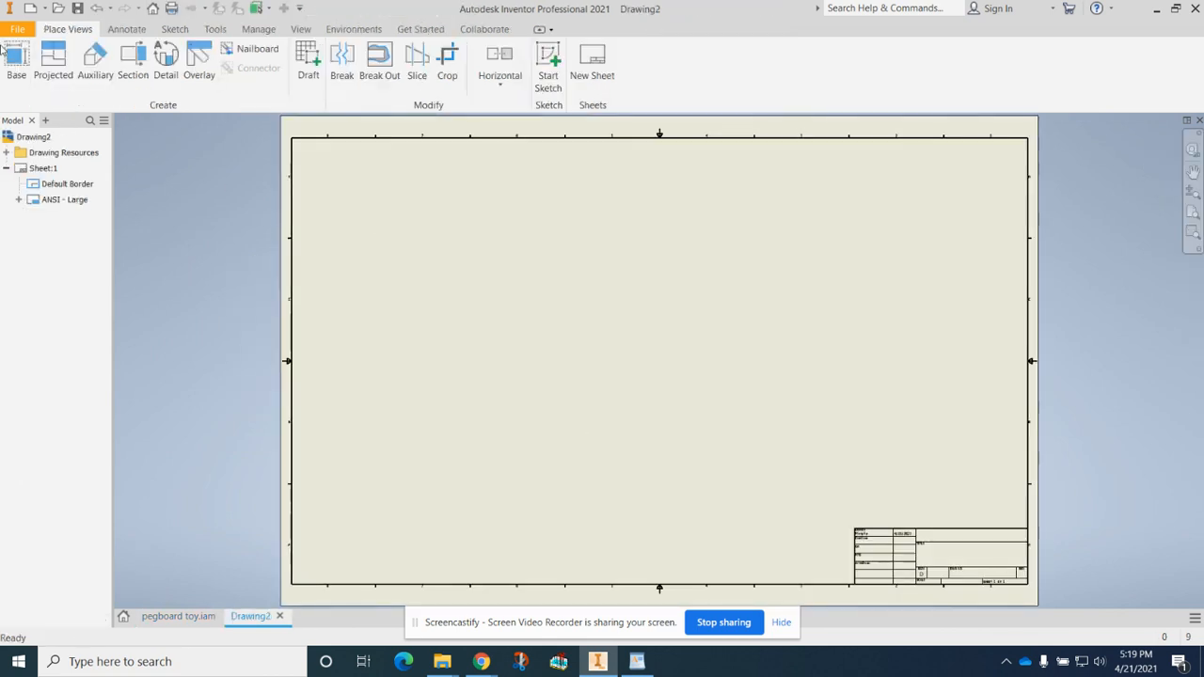
{"action": "left_click", "coordinate": [14, 60]}
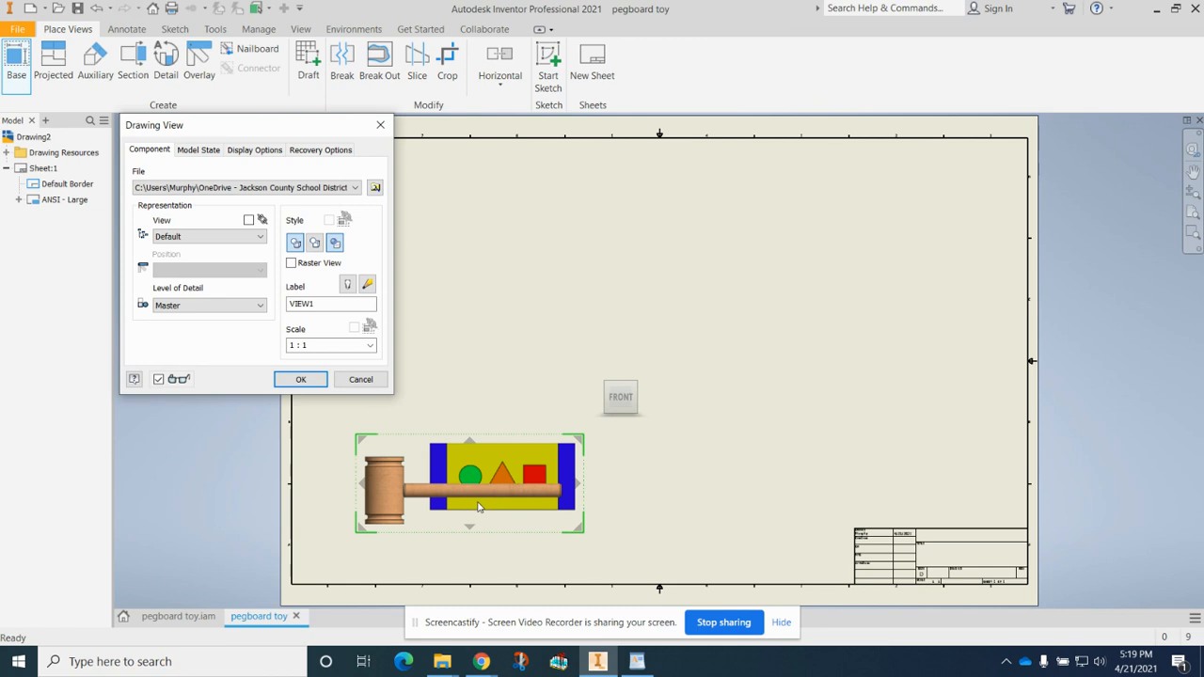
{"action": "left_click", "coordinate": [489, 317]}
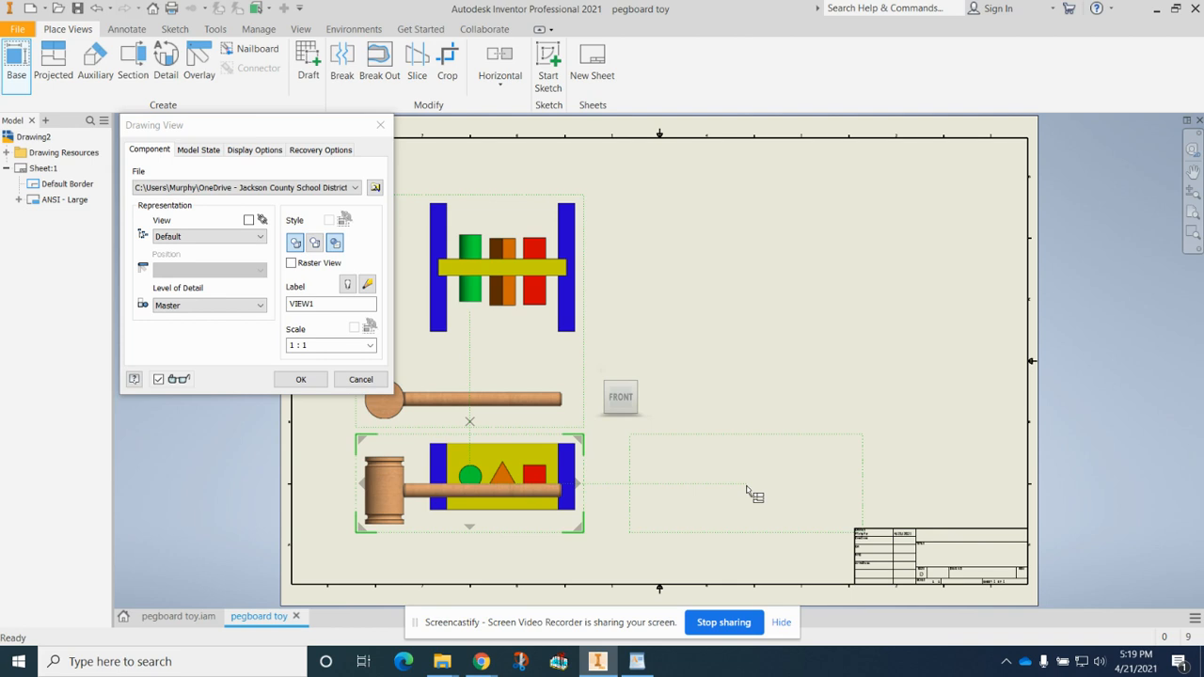
{"action": "left_click", "coordinate": [747, 489]}
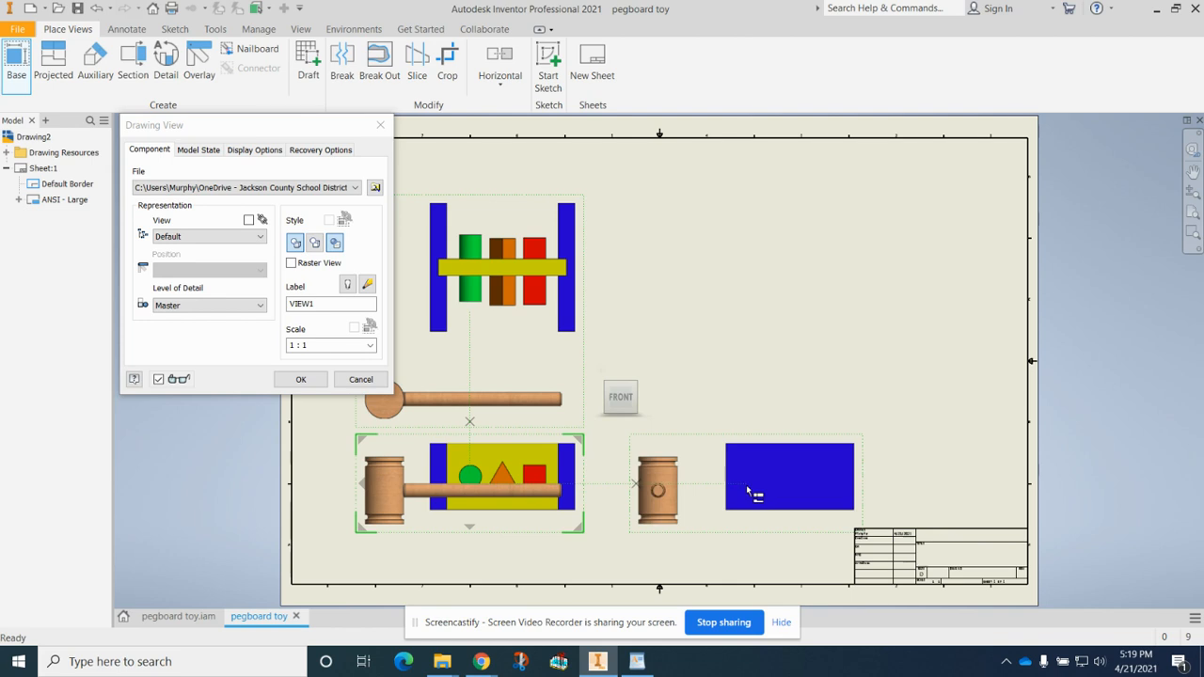
{"action": "left_click", "coordinate": [780, 284]}
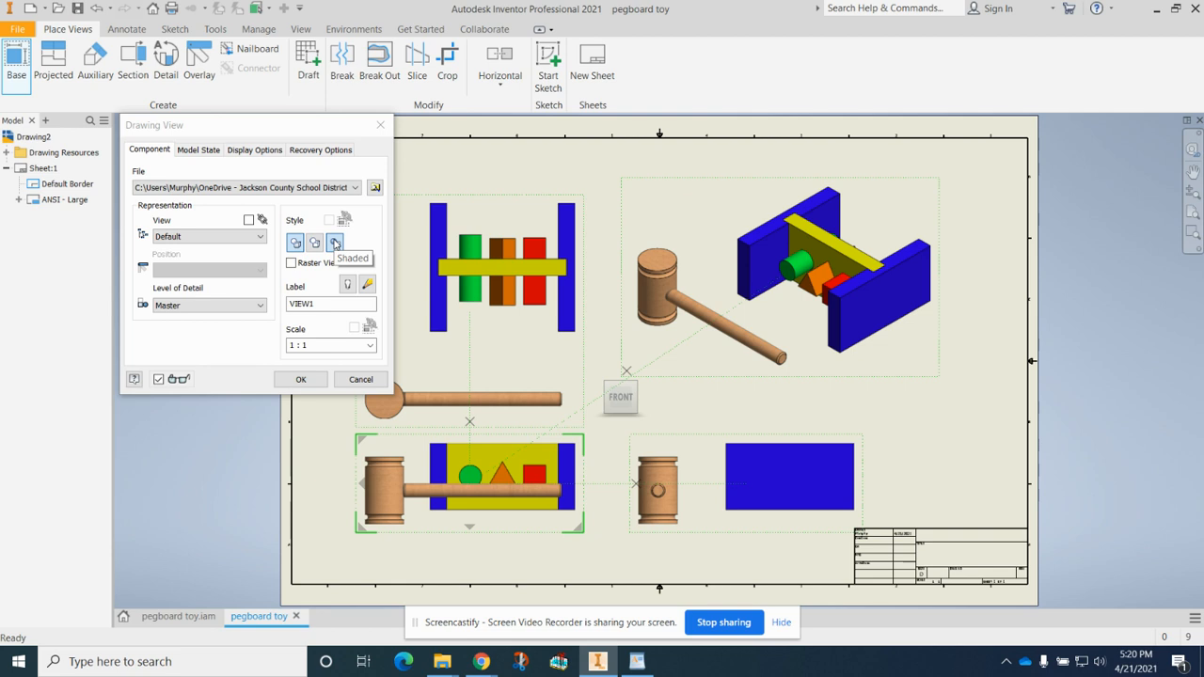
{"action": "left_click", "coordinate": [334, 243]}
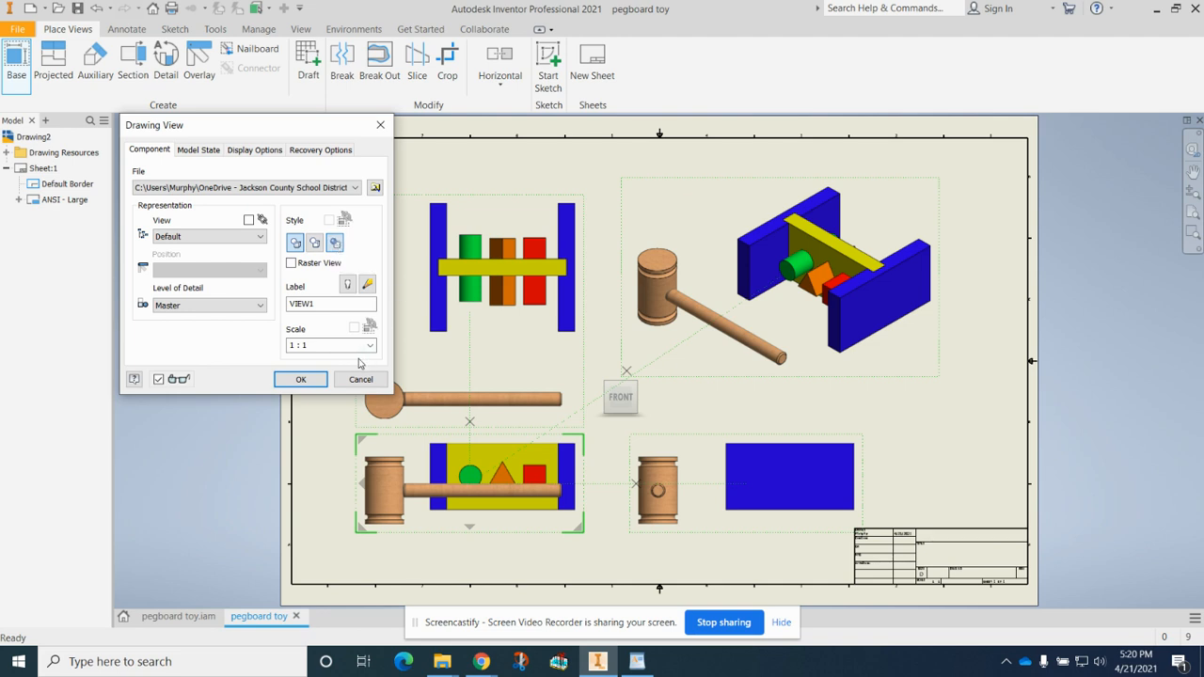
{"action": "left_click", "coordinate": [301, 379]}
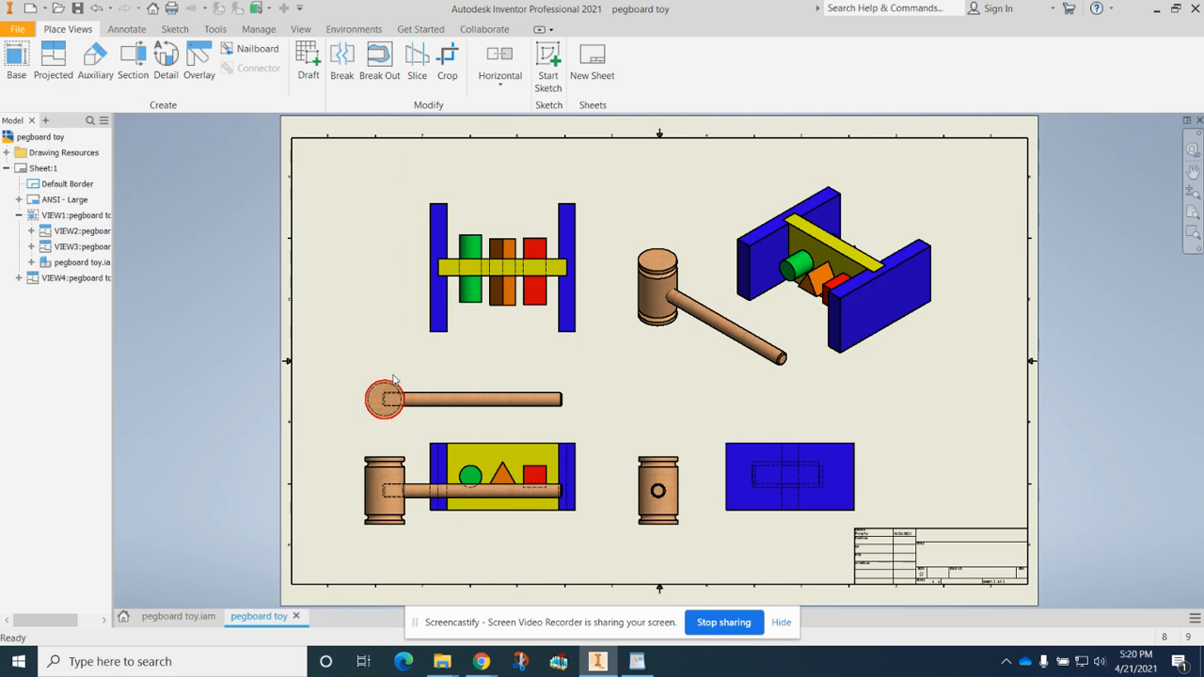
- Shift the front and top views slightly up and toward the left border, and move the side and isometric views left
{"action": "left_click_drag", "start_coordinate": [356, 339], "coordinate": [340, 316]}
{"action": "left_click_drag", "start_coordinate": [369, 459], "coordinate": [342, 452]}
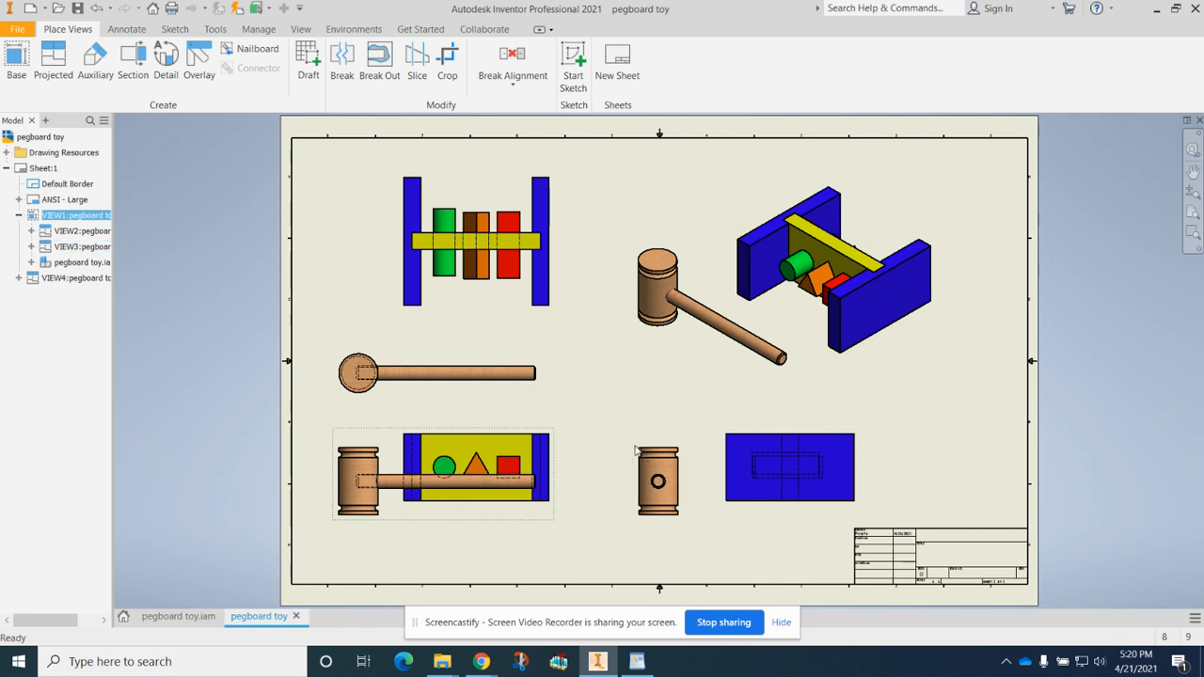
{"action": "left_click", "coordinate": [632, 452]}
{"action": "left_click_drag", "start_coordinate": [632, 451], "coordinate": [601, 452]}
{"action": "left_click_drag", "start_coordinate": [715, 380], "coordinate": [686, 382]}
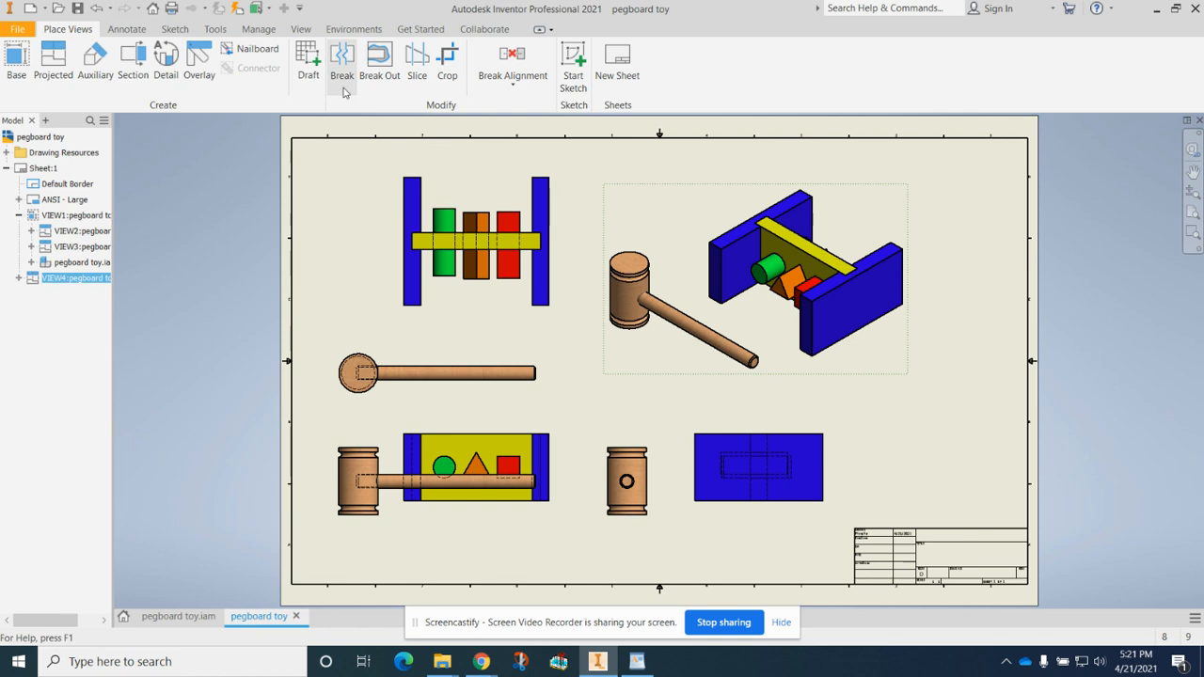
- Create a structured parts list from the isometric view and place it in the sheet's upper right corner
{"action": "left_click", "coordinate": [128, 30]}
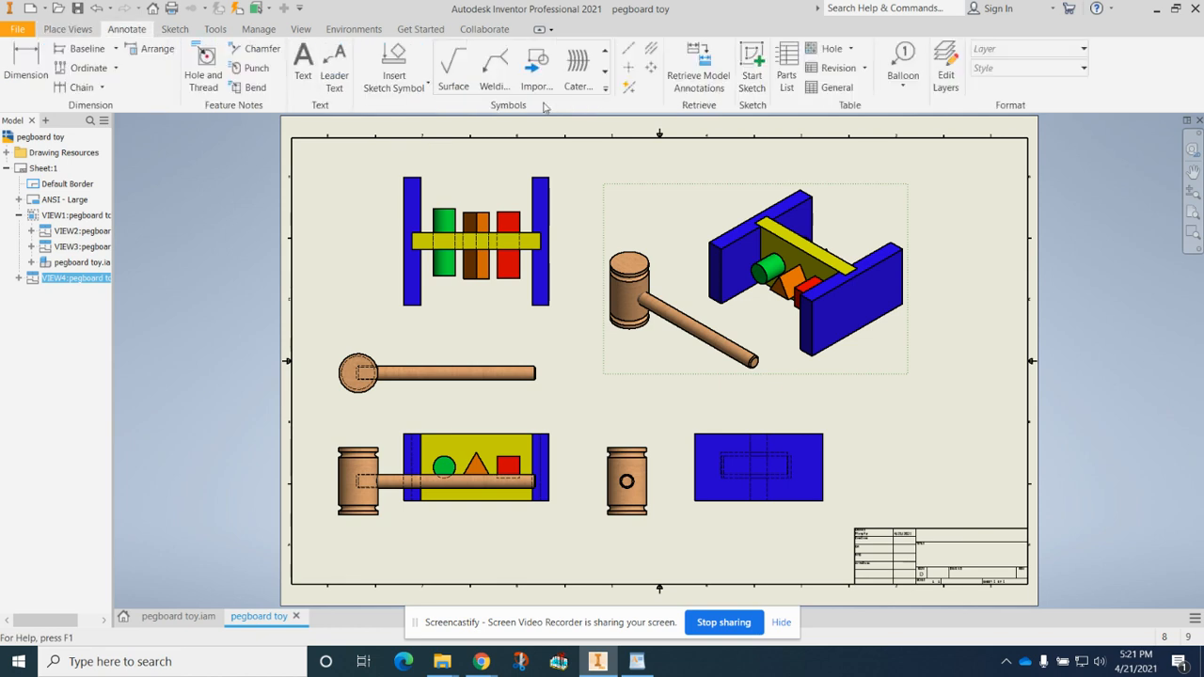
{"action": "left_click", "coordinate": [786, 63]}
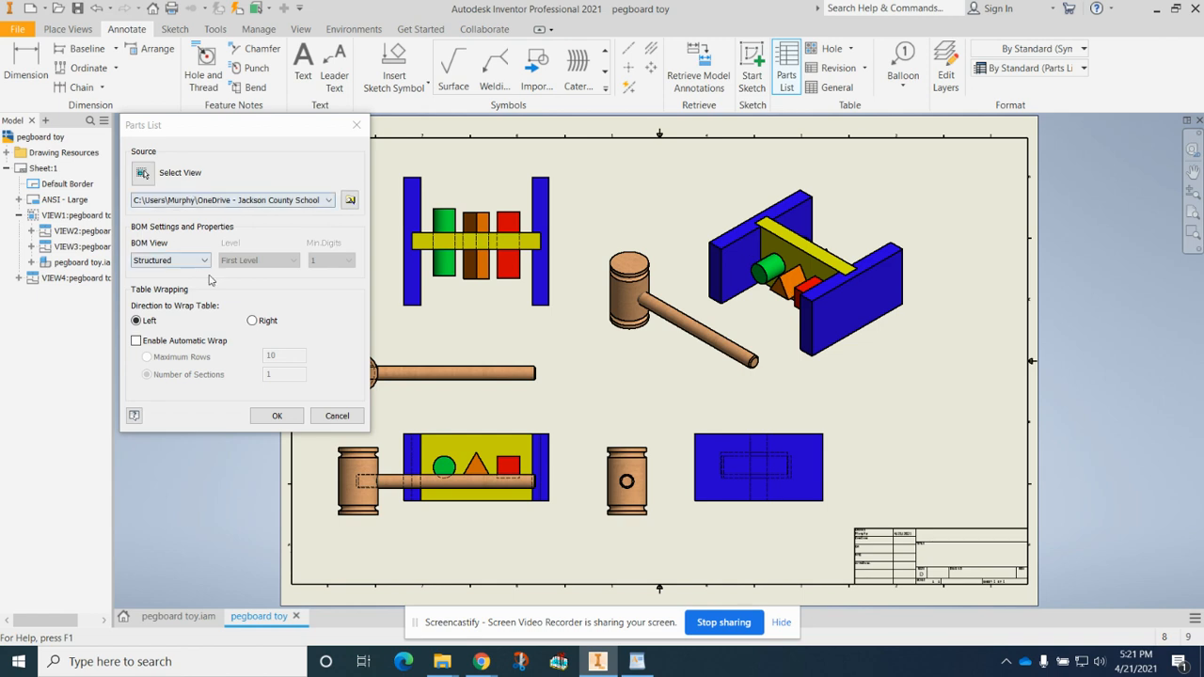
{"action": "left_click", "coordinate": [143, 173]}
{"action": "left_click", "coordinate": [698, 273]}
{"action": "left_click", "coordinate": [276, 414]}
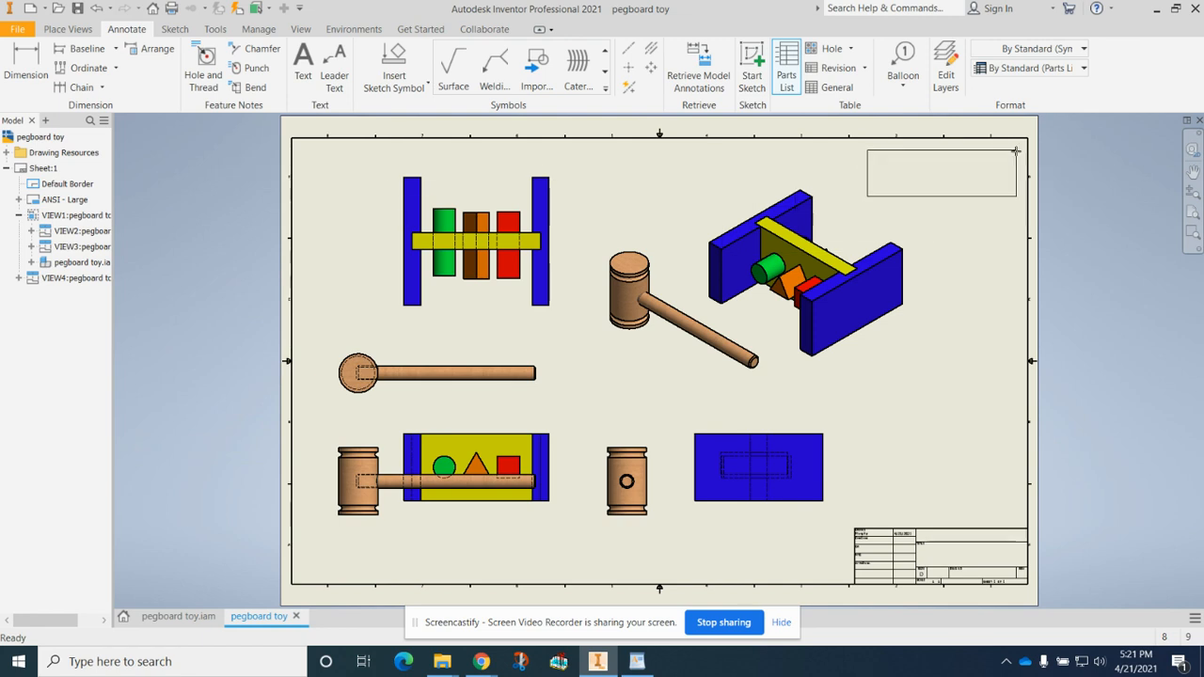
{"action": "left_click", "coordinate": [1017, 150]}
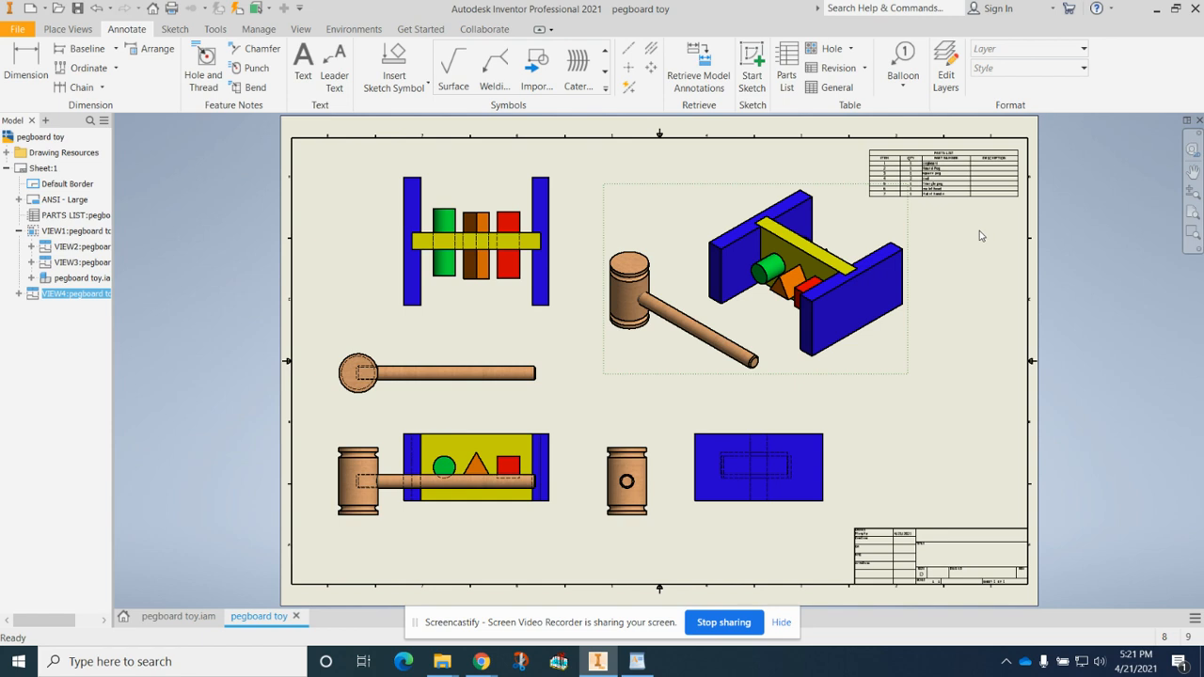
- Remove the DESCRIPTION column from the parts list and apply the change
{"action": "scroll", "coordinate": [964, 172], "scroll_direction": "down", "scroll_amount": 5}
{"action": "scroll", "coordinate": [961, 165], "scroll_direction": "up", "scroll_amount": 4}
{"action": "scroll", "coordinate": [960, 163], "scroll_direction": "down", "scroll_amount": 3}
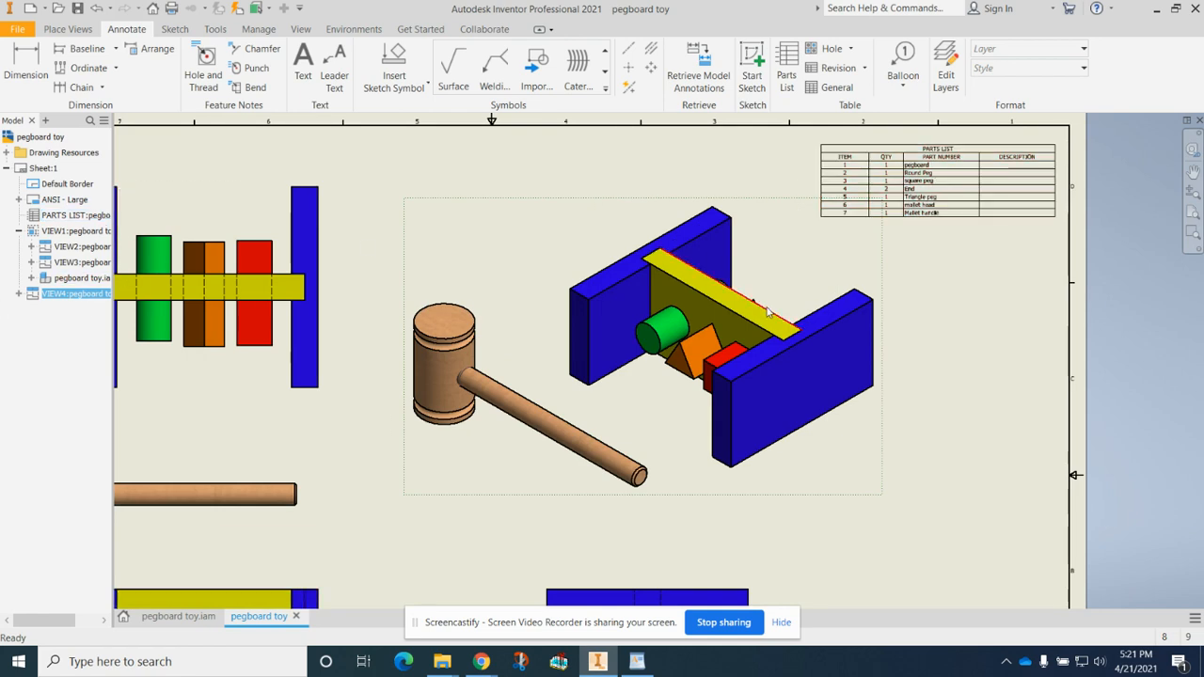
{"action": "scroll", "coordinate": [497, 369], "scroll_direction": "up", "scroll_amount": 2}
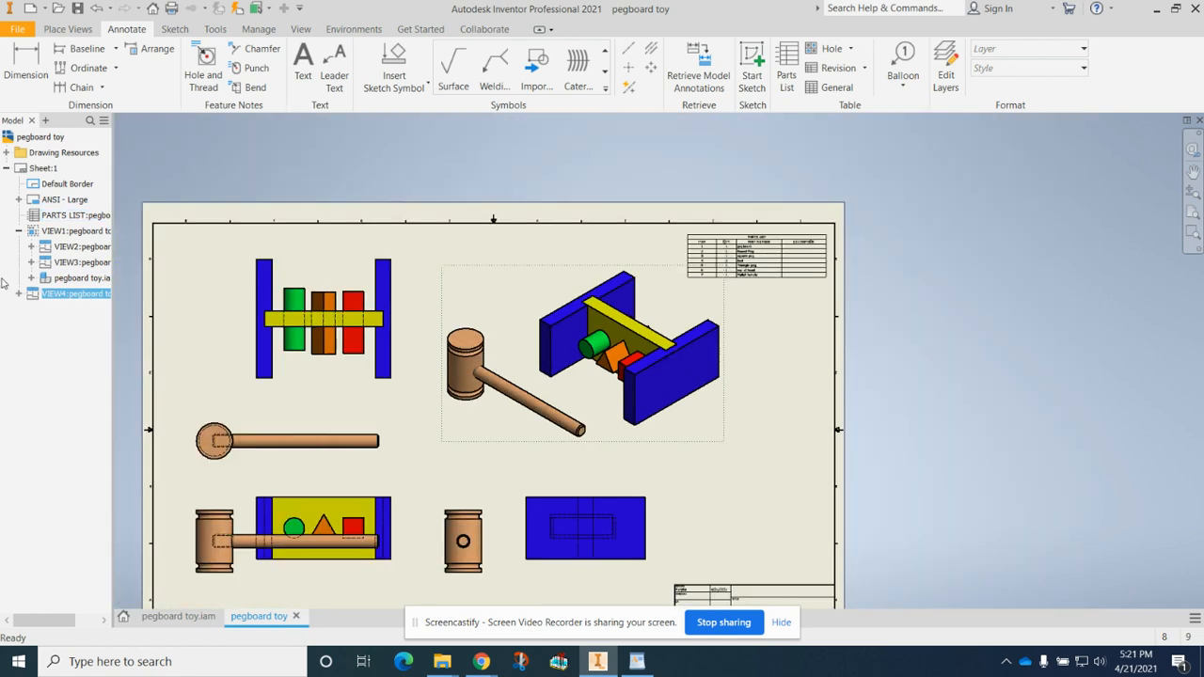
{"action": "left_click", "coordinate": [35, 220]}
{"action": "double_click", "coordinate": [36, 218]}
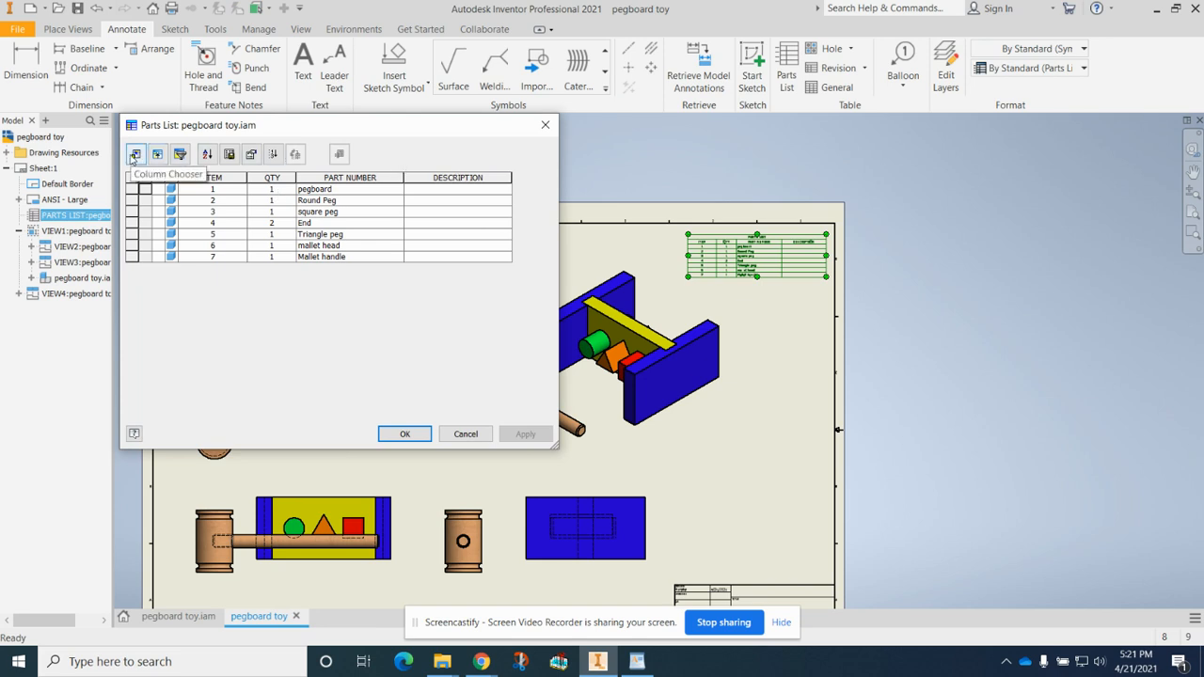
{"action": "left_click", "coordinate": [134, 154]}
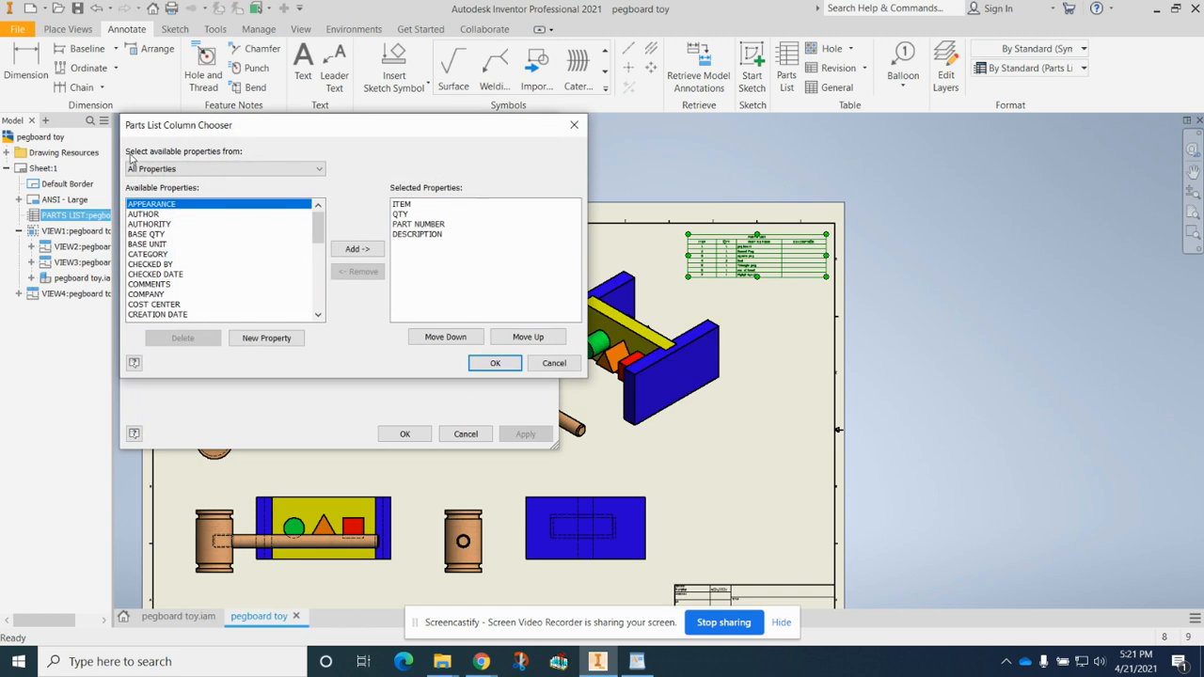
{"action": "left_click", "coordinate": [422, 235]}
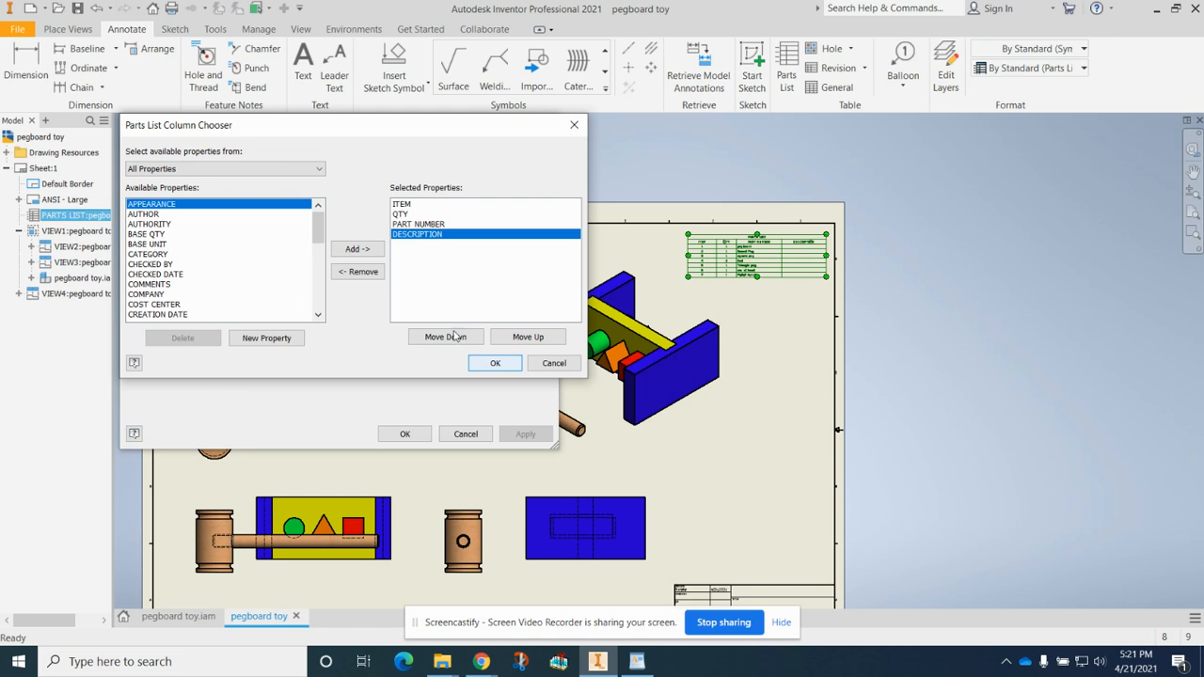
{"action": "left_click", "coordinate": [351, 273]}
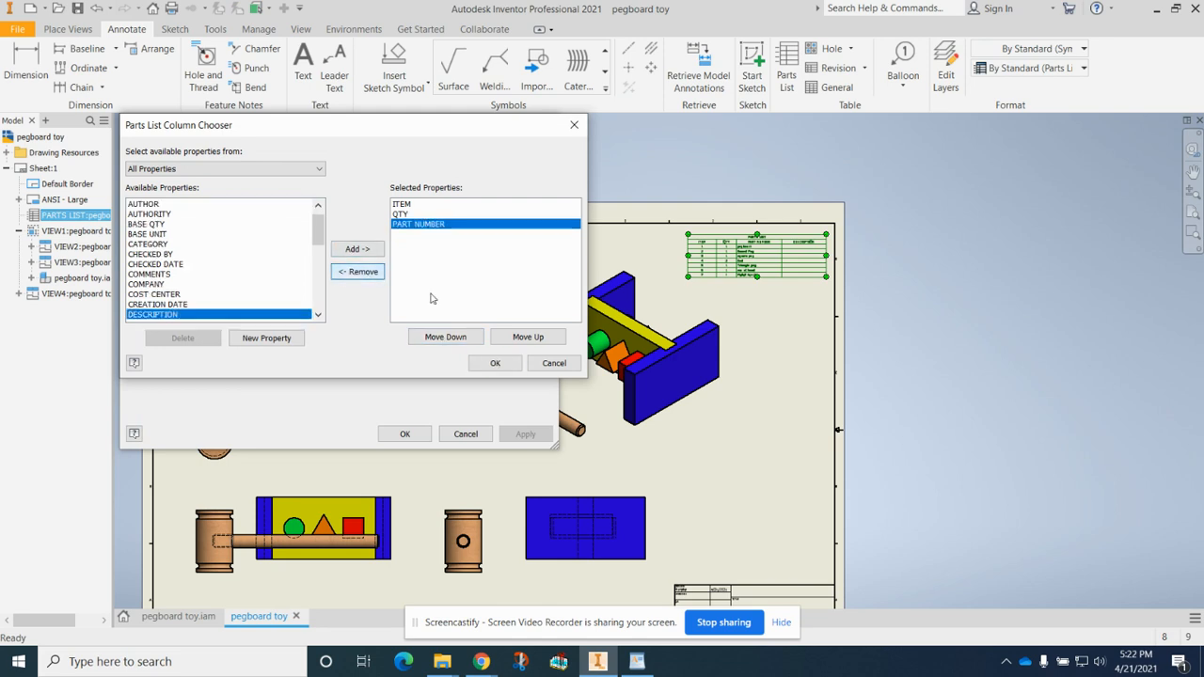
{"action": "left_click", "coordinate": [495, 364]}
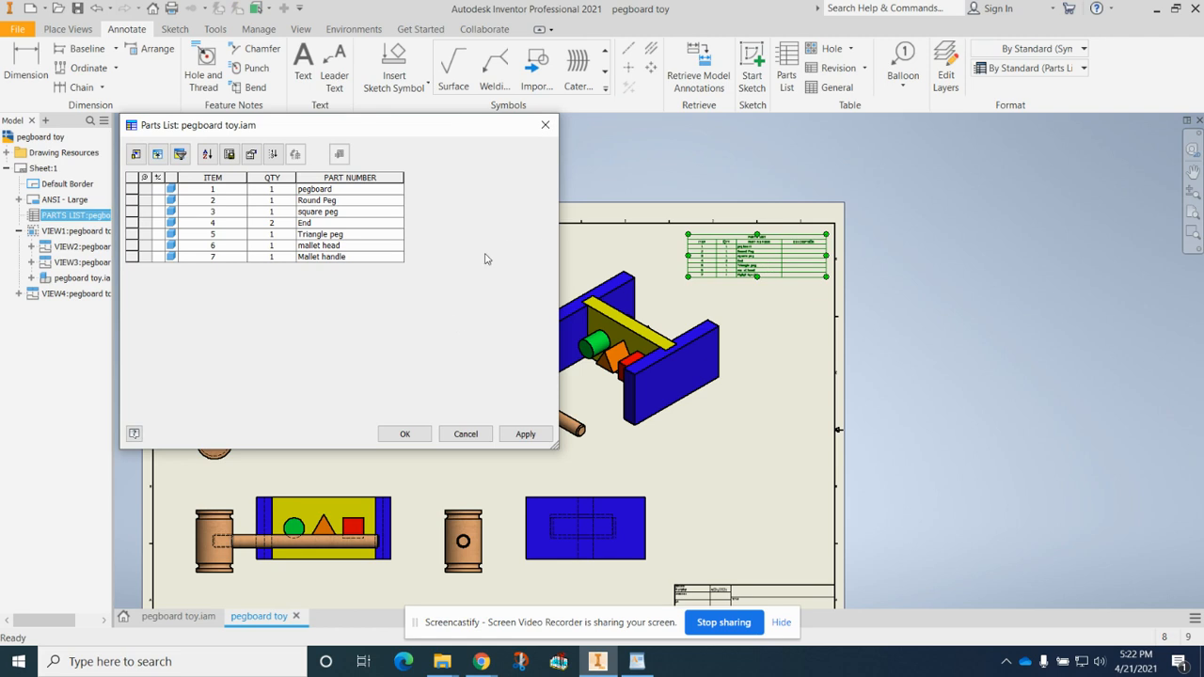
{"action": "left_click", "coordinate": [524, 434]}
{"action": "left_click", "coordinate": [404, 434]}
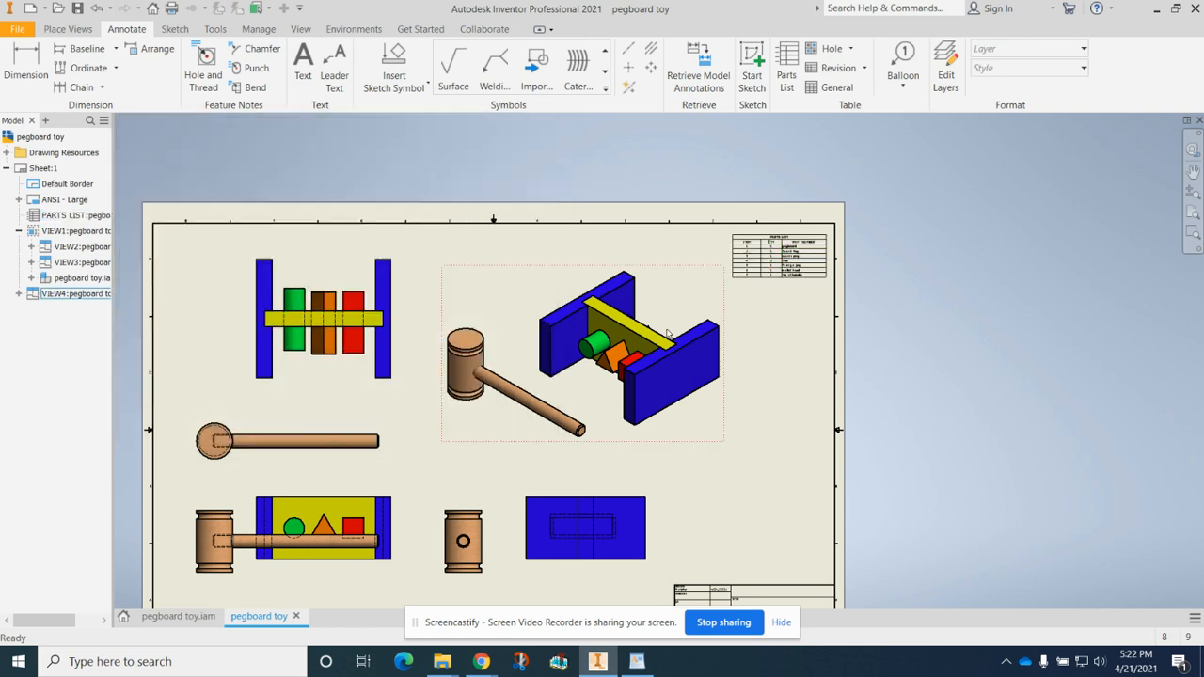
- Set the text height of the Note Text (ANSI) style to 0.3 in and save the style
{"action": "scroll", "coordinate": [793, 240], "scroll_direction": "up", "scroll_amount": 2}
{"action": "scroll", "coordinate": [805, 239], "scroll_direction": "down", "scroll_amount": 5}
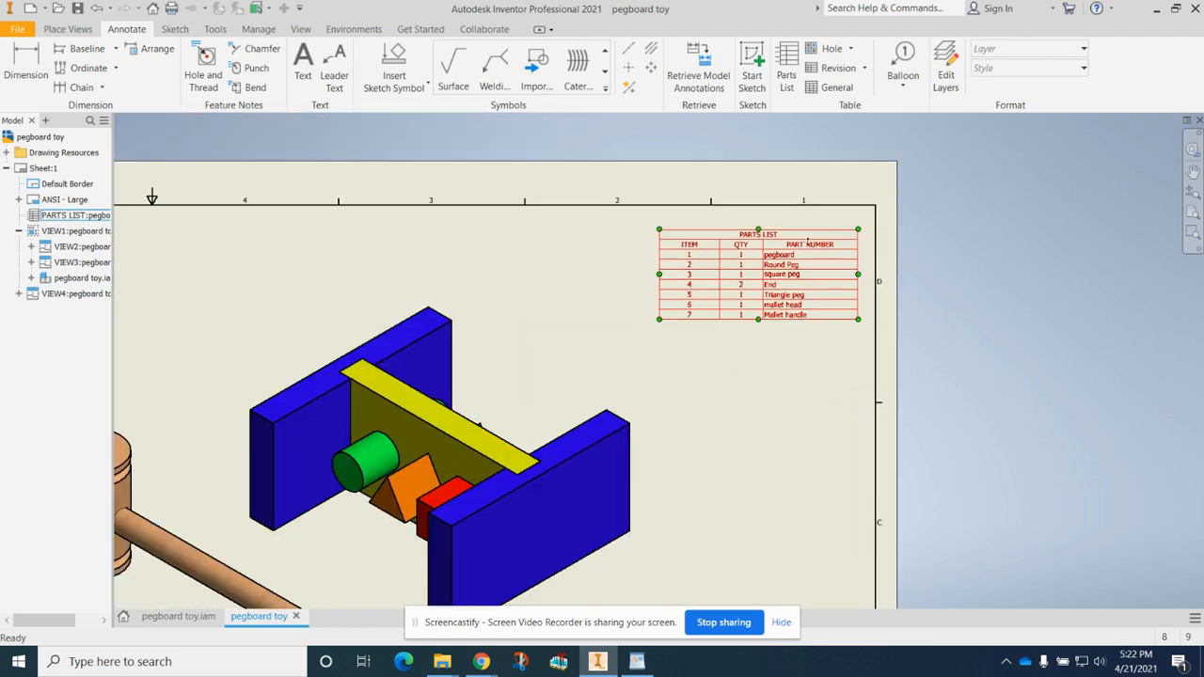
{"action": "scroll", "coordinate": [809, 242], "scroll_direction": "up", "scroll_amount": 5}
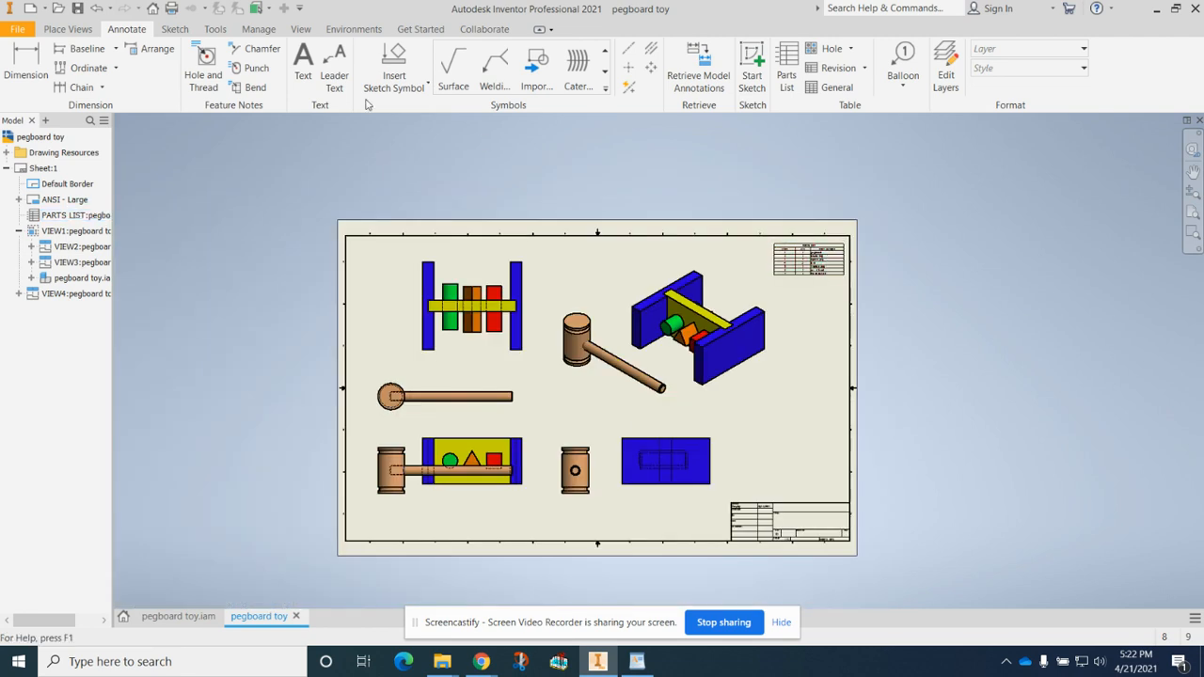
{"action": "left_click", "coordinate": [250, 35]}
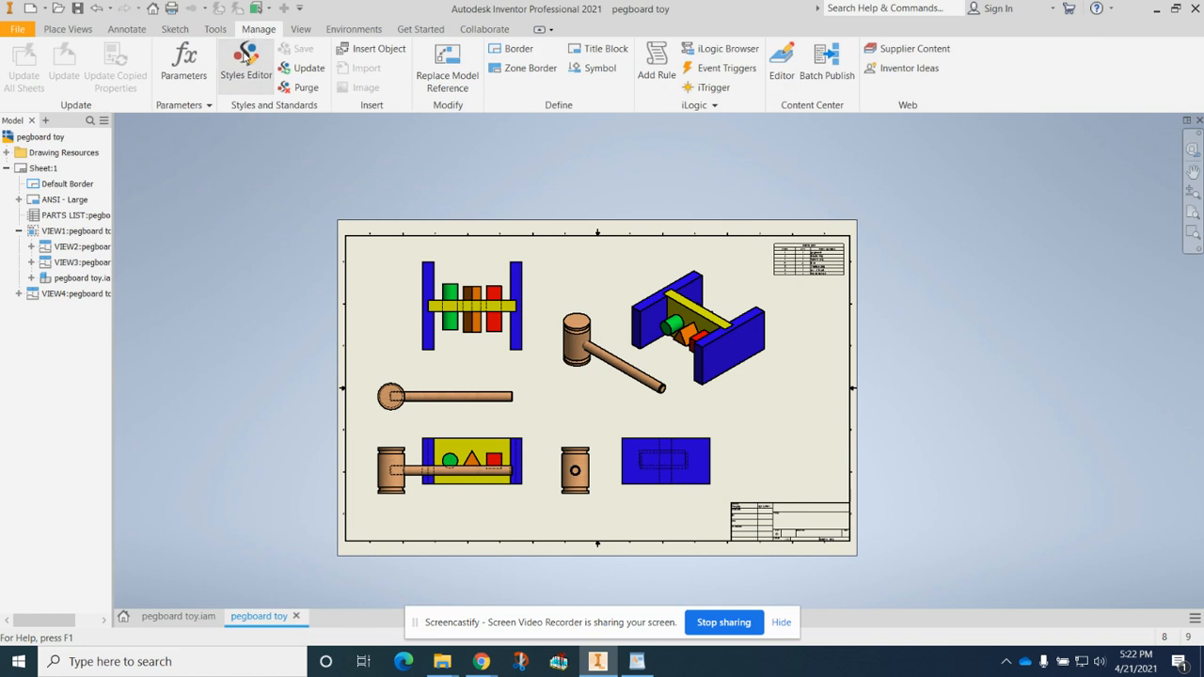
{"action": "left_click", "coordinate": [246, 58]}
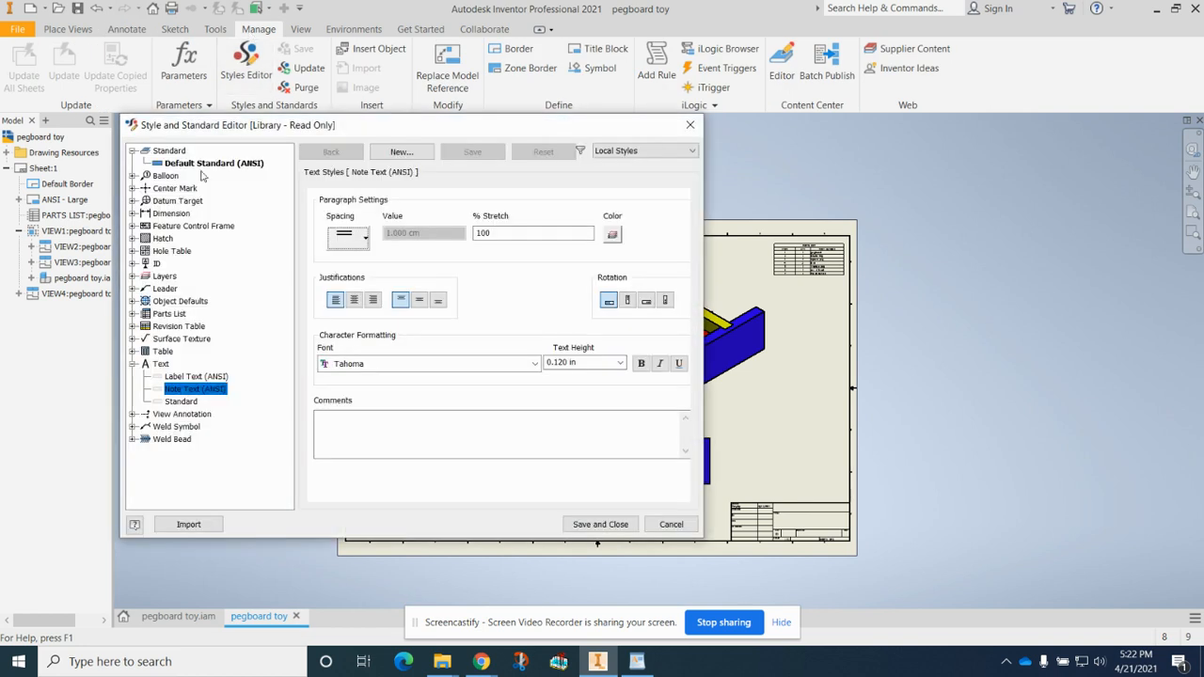
{"action": "left_click", "coordinate": [141, 365]}
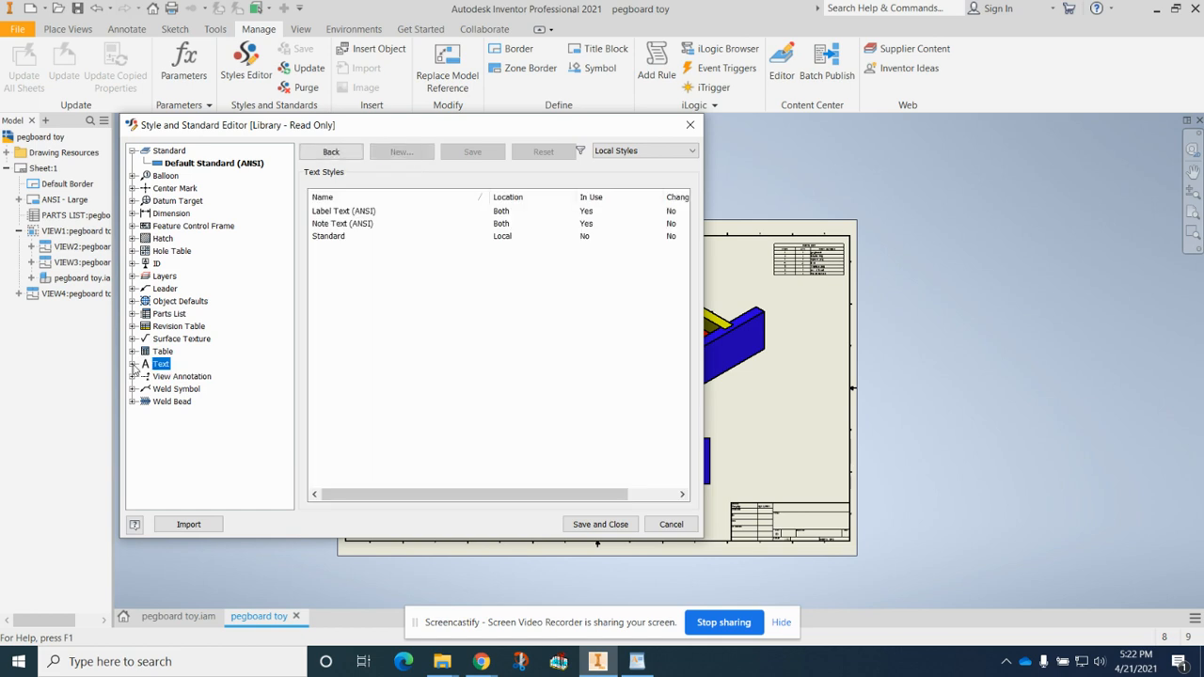
{"action": "left_click", "coordinate": [188, 390]}
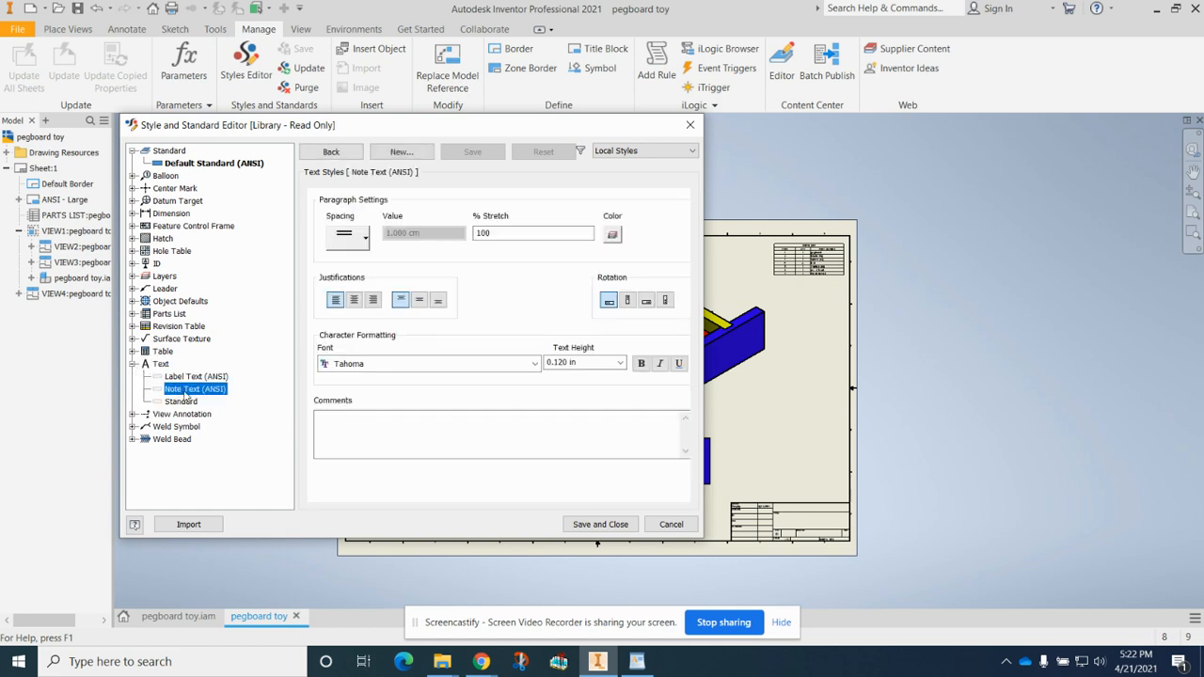
{"action": "left_click", "coordinate": [587, 364]}
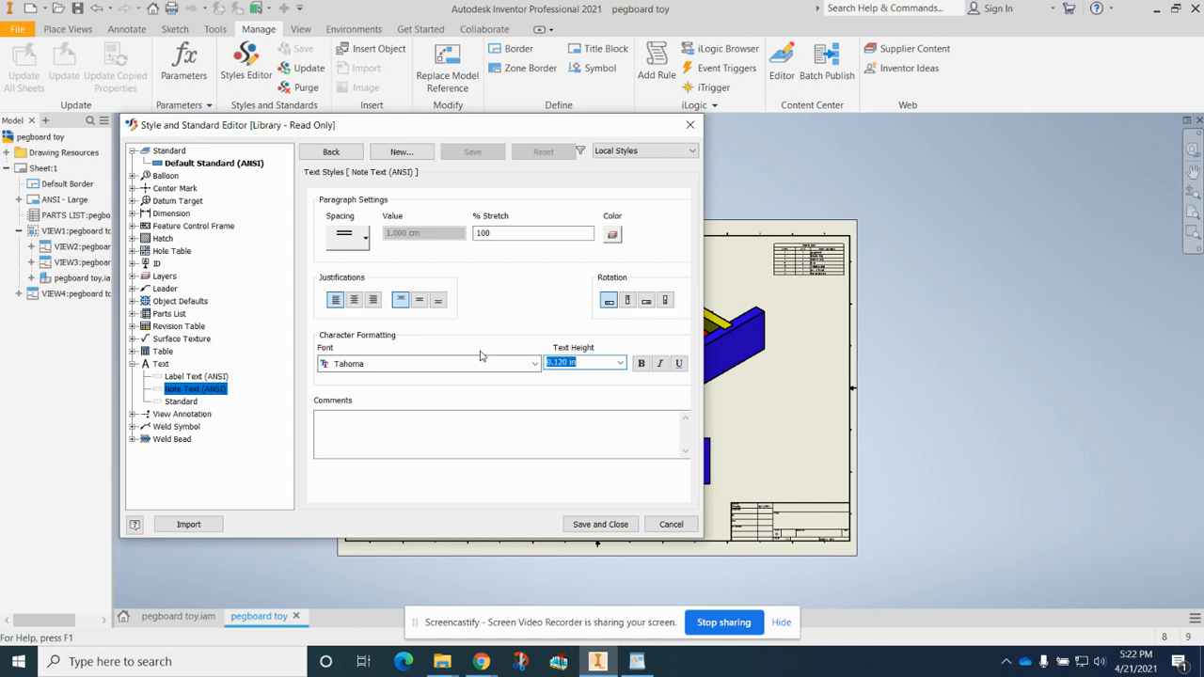
{"action": "type", "text": "."}
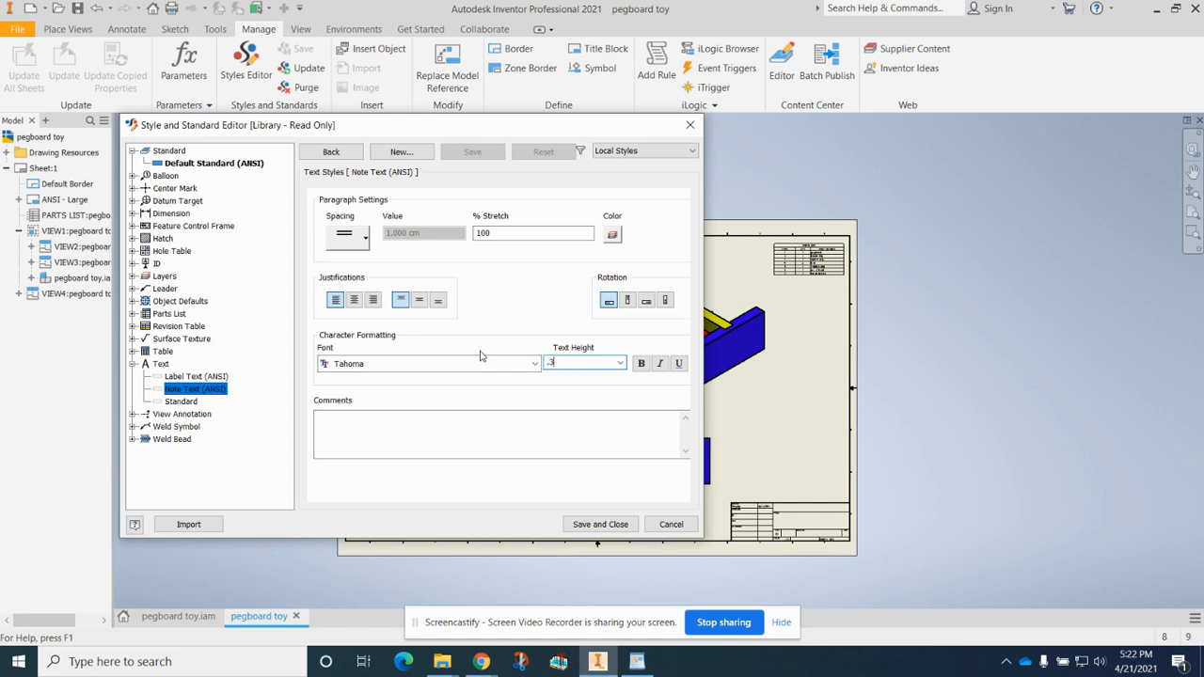
{"action": "type", "text": "3"}
{"action": "left_click", "coordinate": [600, 524]}
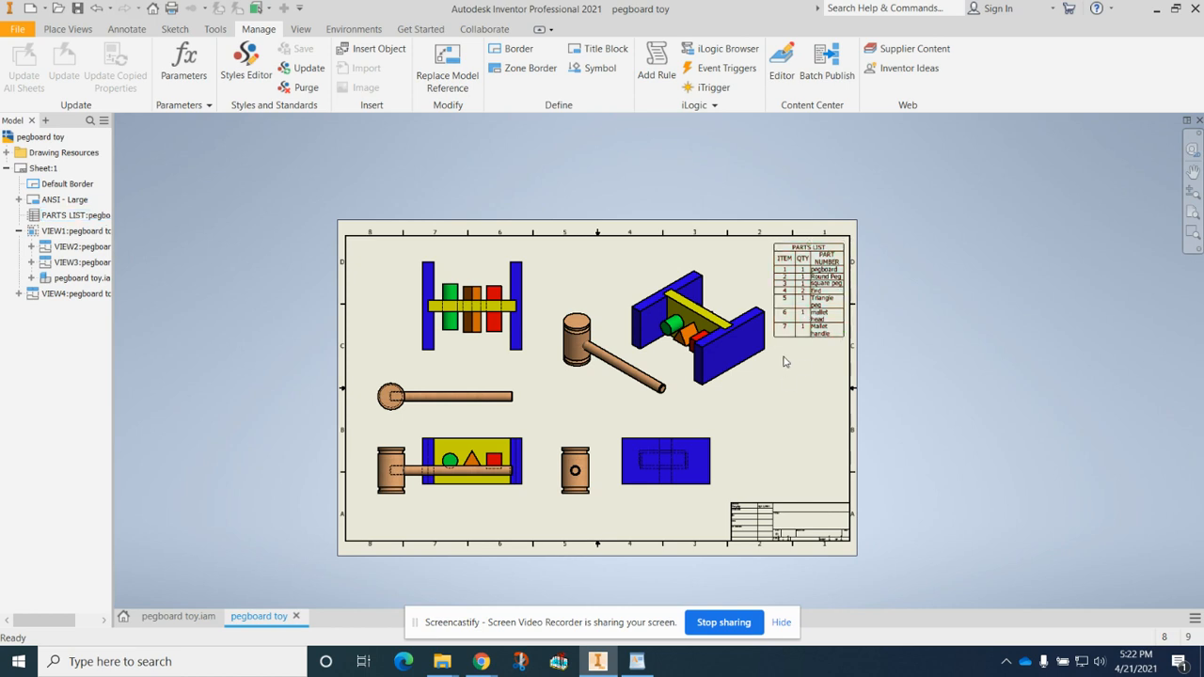
- Stretch the parts list downward and set the Note Text (ANSI) text height to 0.4 in, saving the style
{"action": "left_click", "coordinate": [780, 342]}
{"action": "left_click_drag", "start_coordinate": [780, 342], "coordinate": [773, 422]}
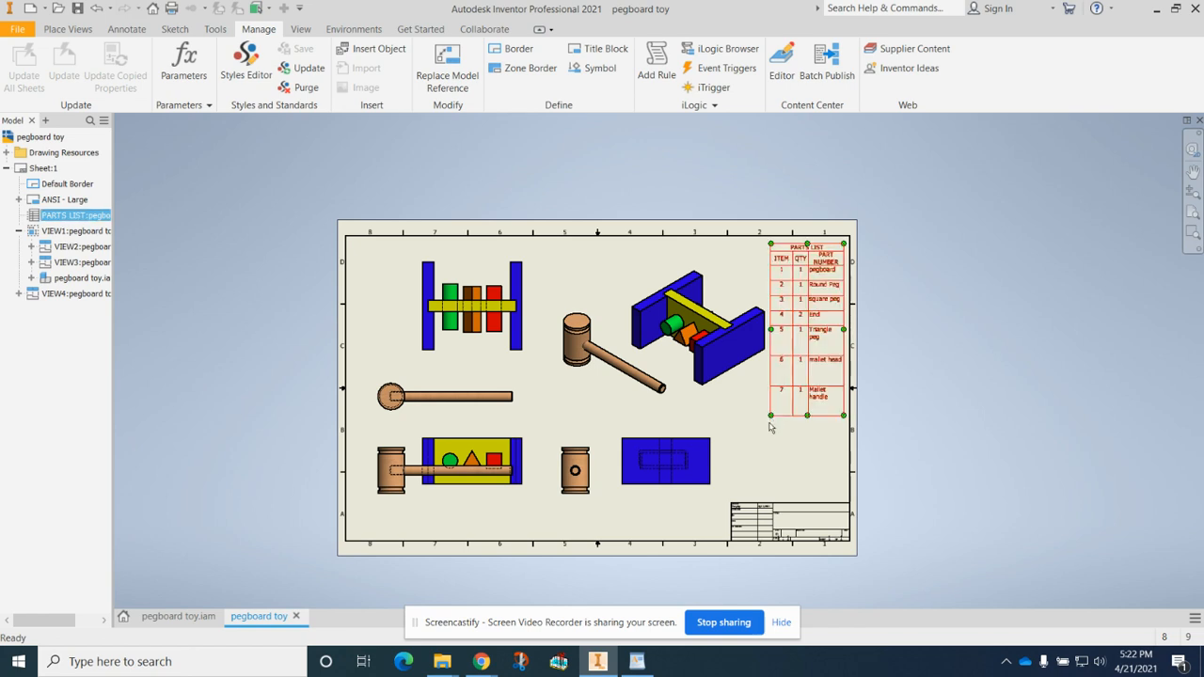
{"action": "left_click", "coordinate": [252, 74]}
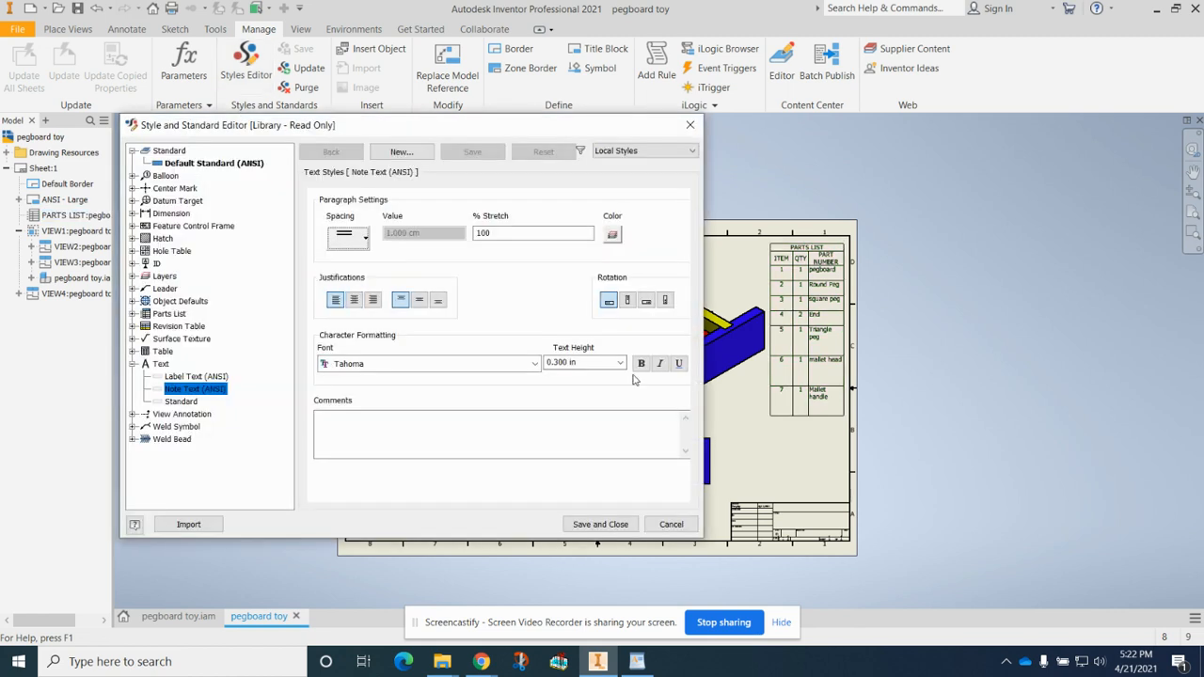
{"action": "left_click", "coordinate": [594, 362]}
{"action": "type", "text": ".4"}
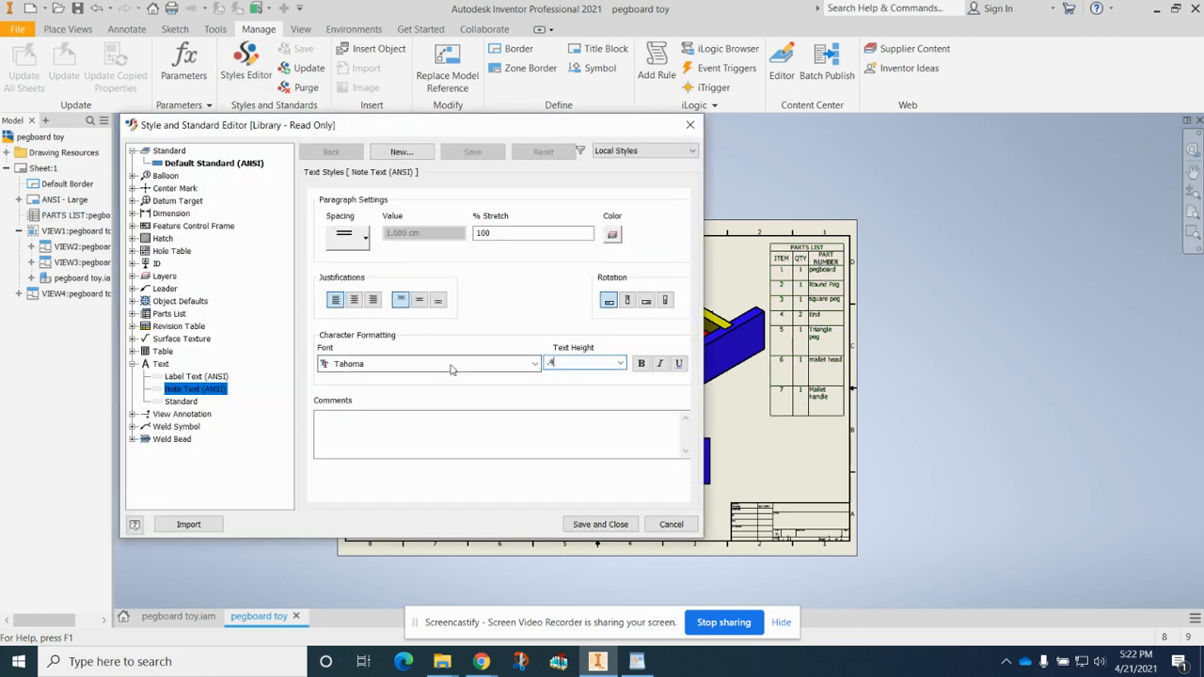
{"action": "left_click", "coordinate": [600, 524]}
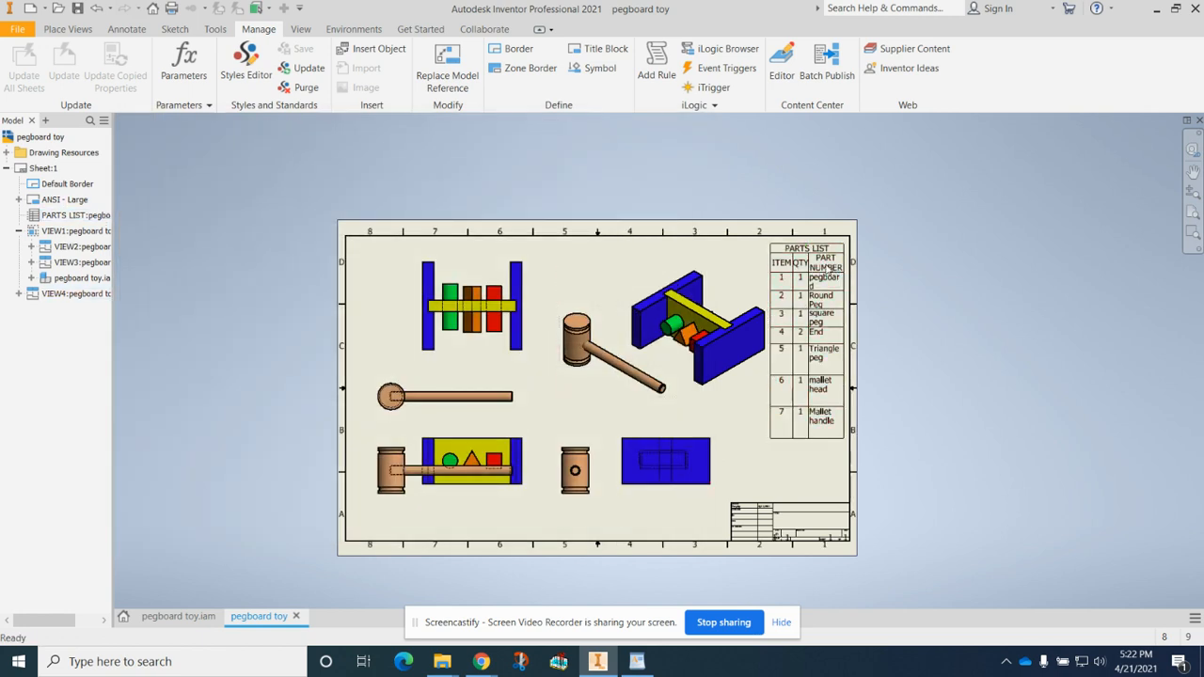
- Change the heading of the parts list's PART NUMBER column to "Item" and apply the change
{"action": "double_click", "coordinate": [83, 215]}
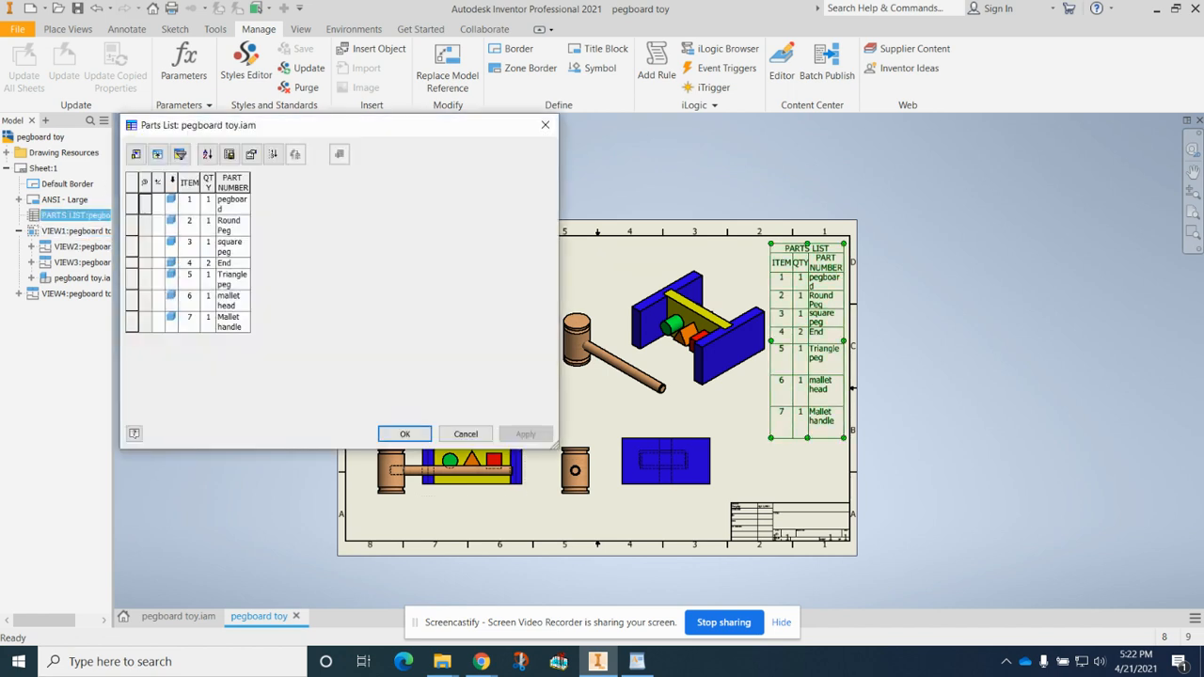
{"action": "left_click", "coordinate": [233, 184]}
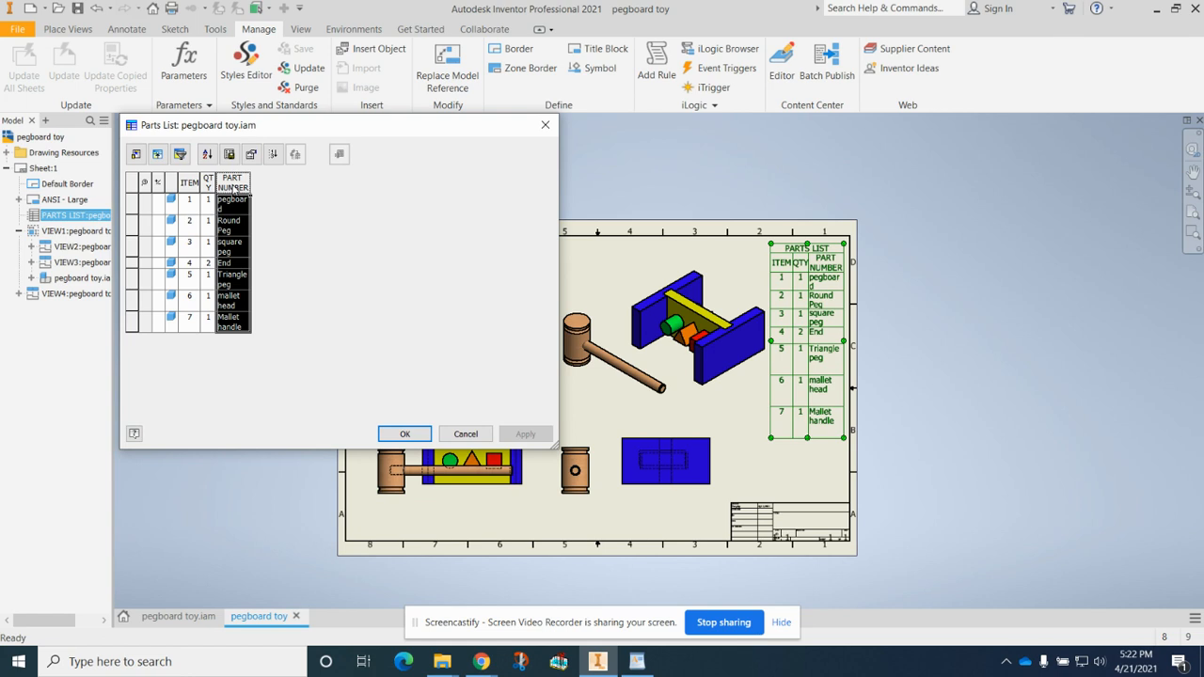
{"action": "right_click", "coordinate": [233, 187]}
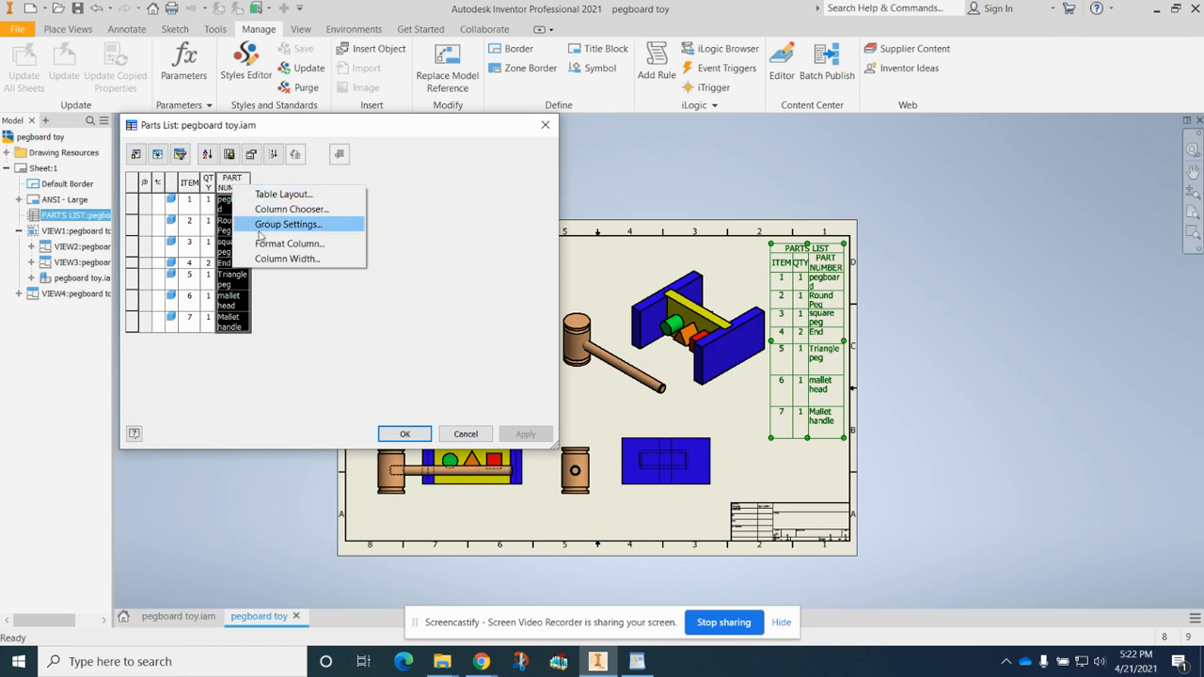
{"action": "left_click", "coordinate": [263, 245]}
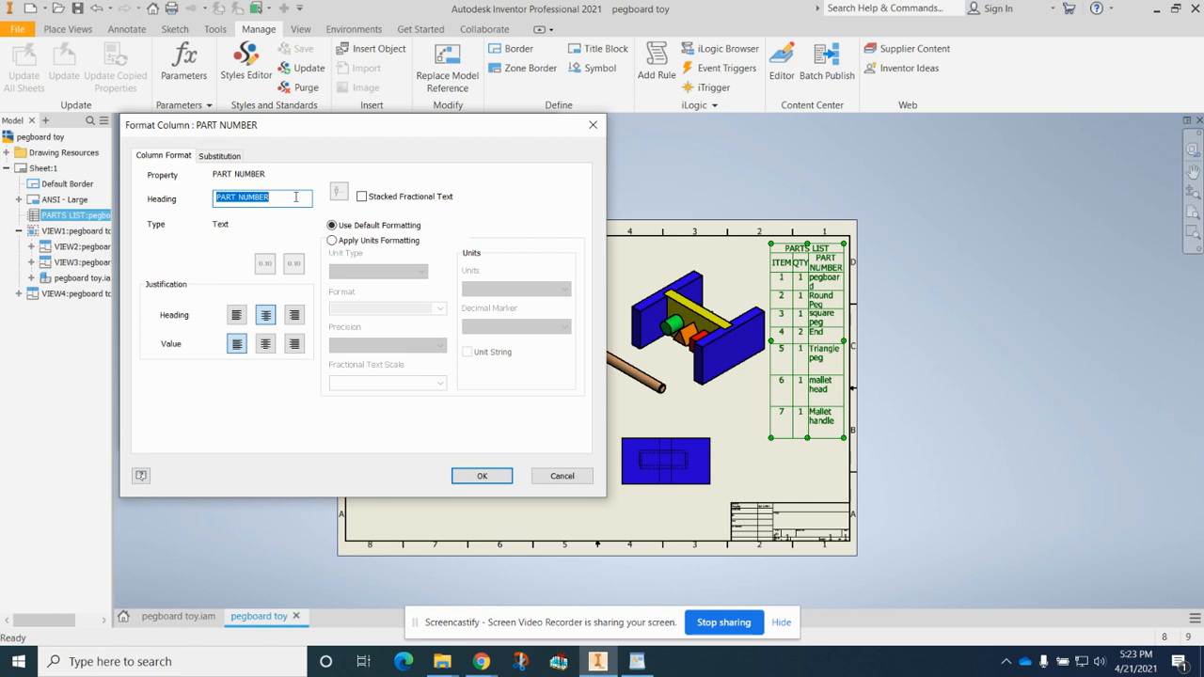
{"action": "type", "text": "N"}
{"action": "left_click", "coordinate": [479, 476]}
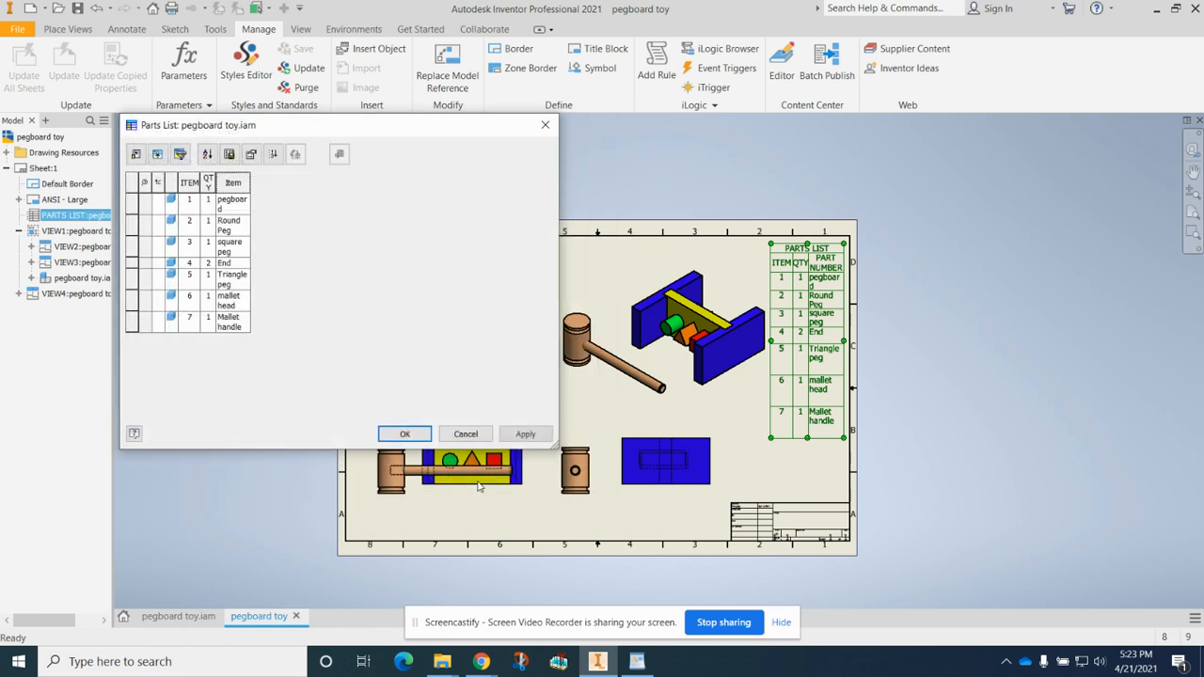
{"action": "left_click", "coordinate": [525, 433]}
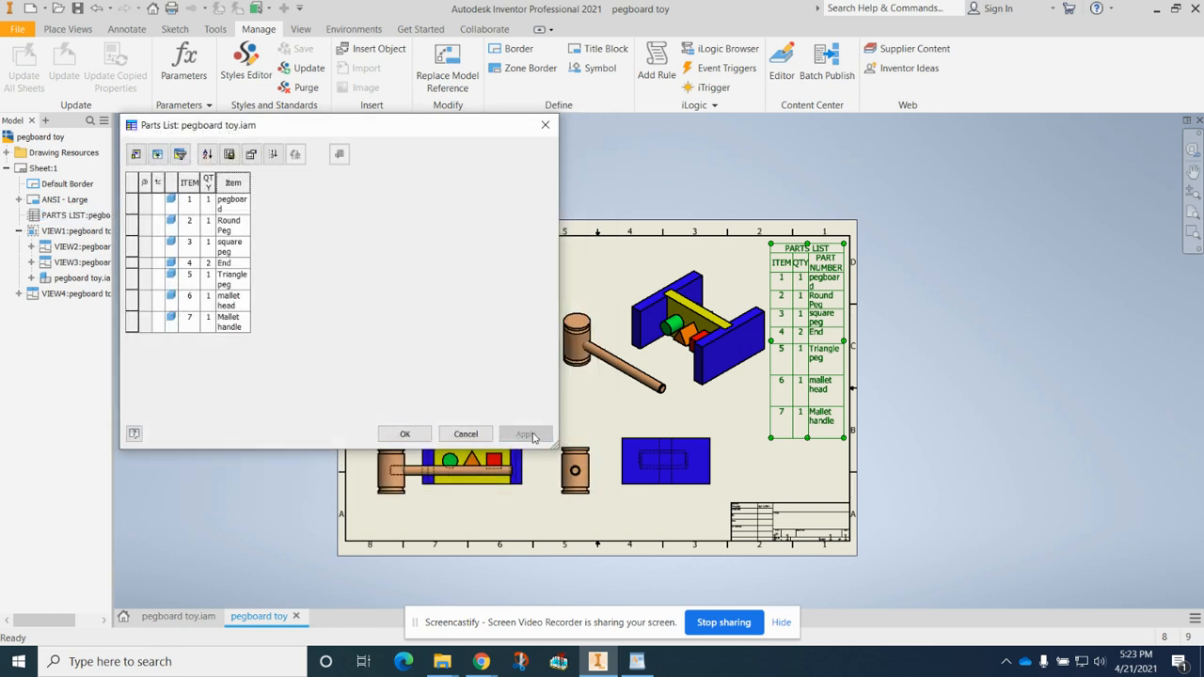
{"action": "left_click", "coordinate": [404, 435]}
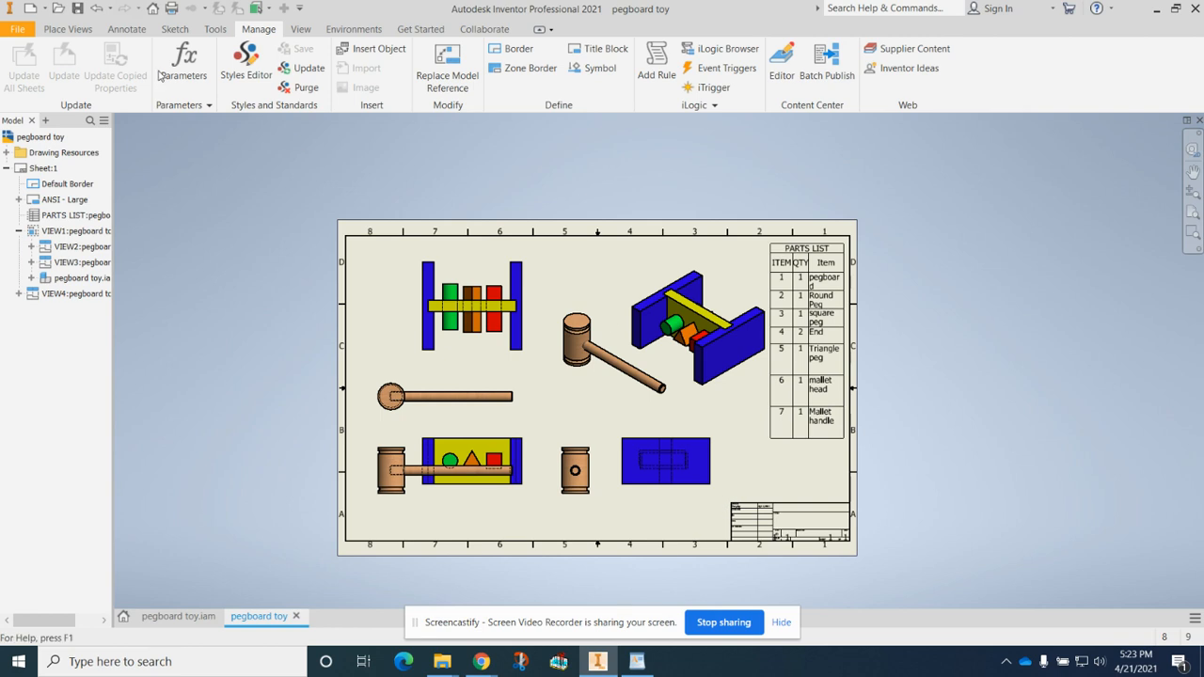
- Widen the parts list slightly toward the isometric view so that the word "pegboard" fits on one line
{"action": "left_click", "coordinate": [125, 30]}
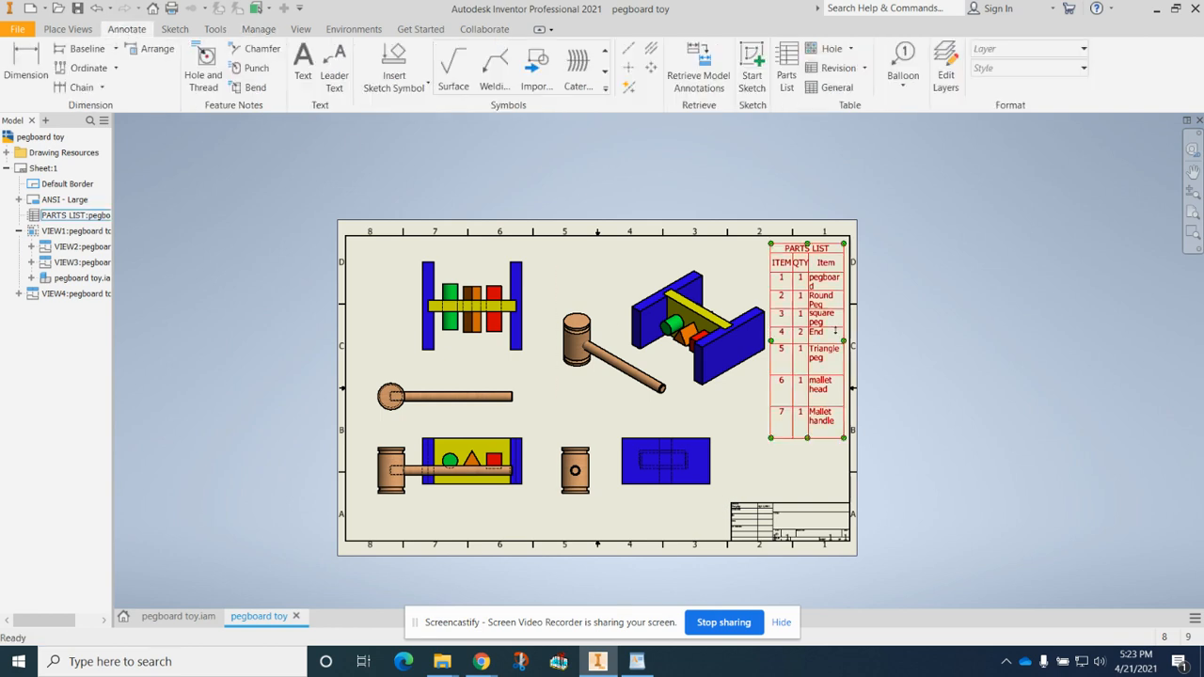
{"action": "left_click", "coordinate": [846, 416]}
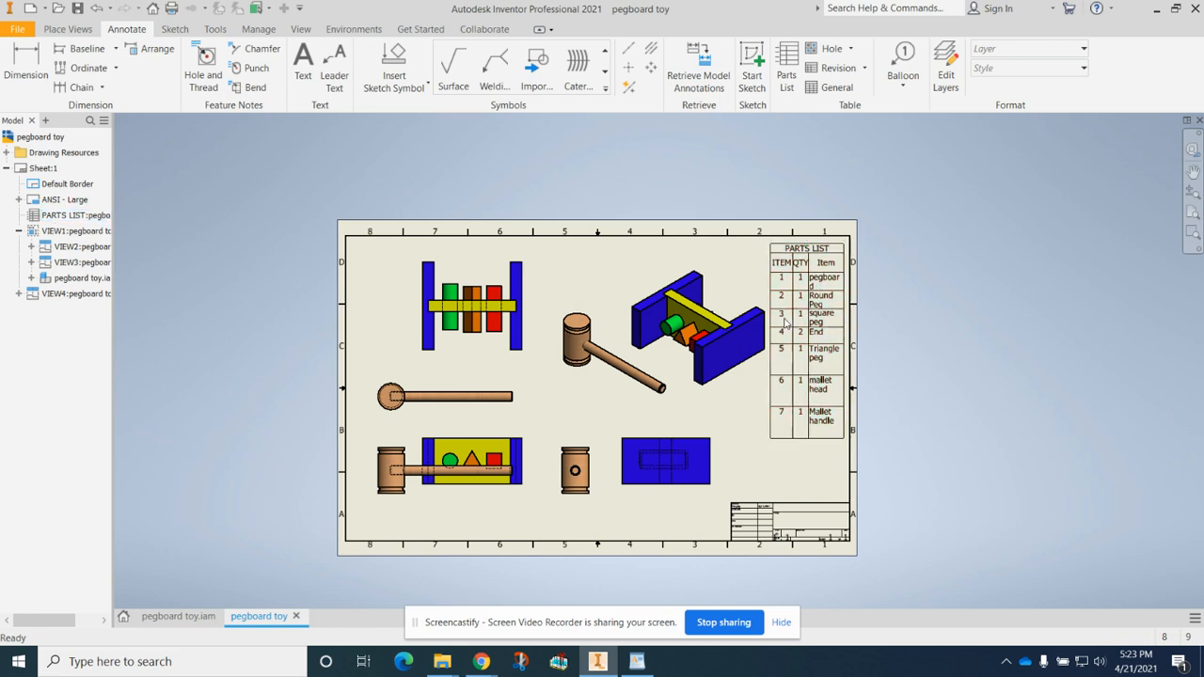
{"action": "left_click_drag", "start_coordinate": [771, 346], "coordinate": [763, 346]}
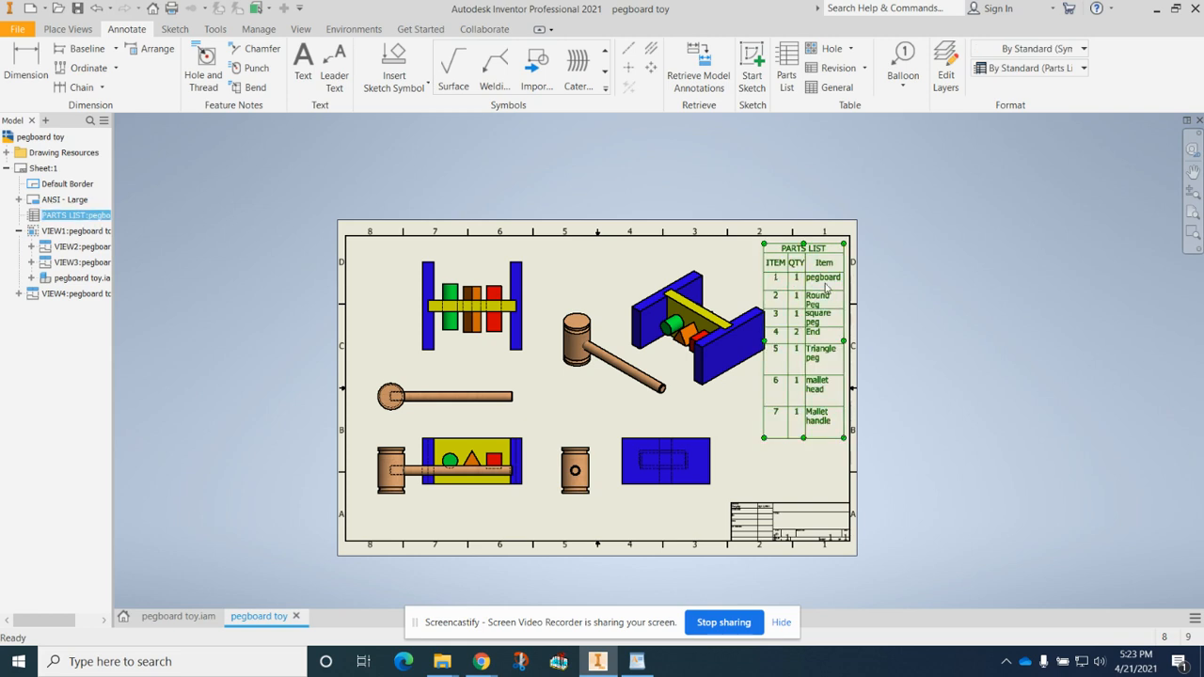
- Auto-balloon all components of the isometric view, including the mallet, with the balloons in a horizontal row above the view
{"action": "left_click", "coordinate": [896, 87]}
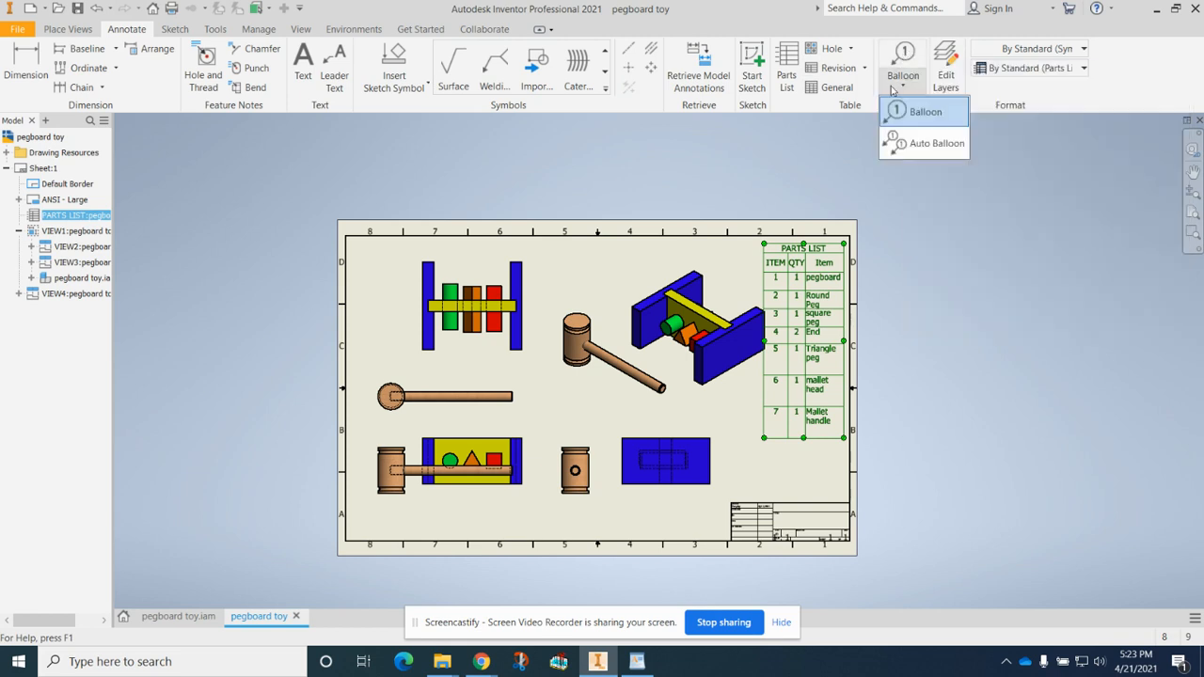
{"action": "left_click", "coordinate": [911, 141]}
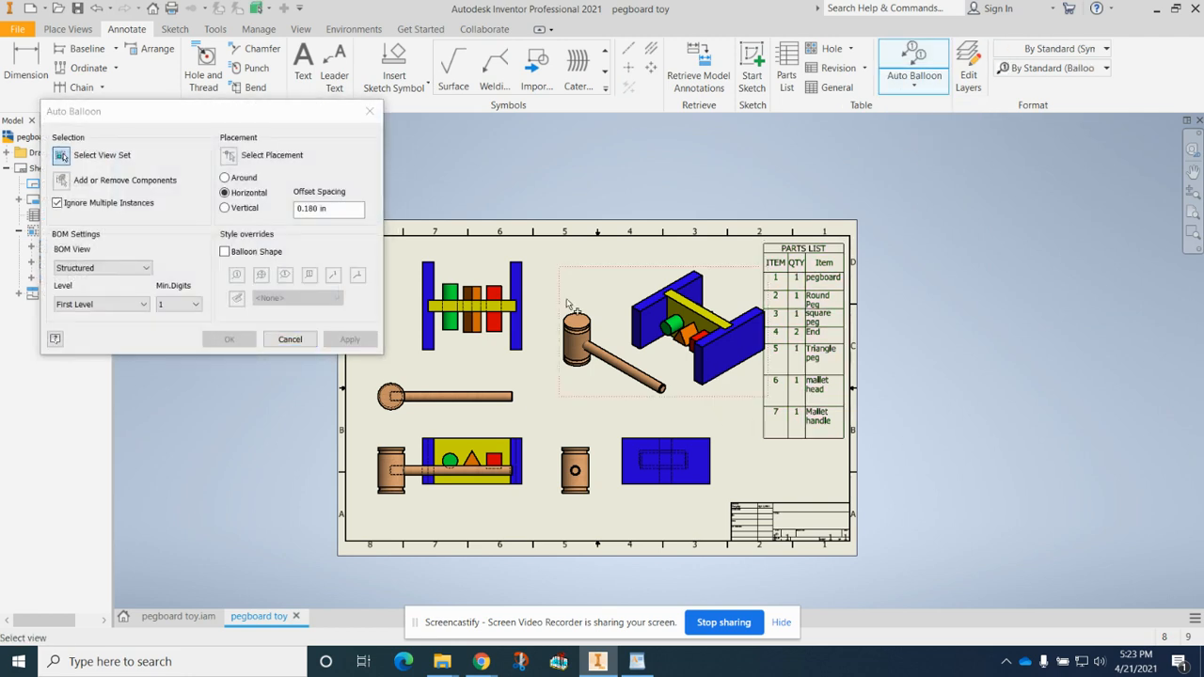
{"action": "left_click", "coordinate": [712, 372]}
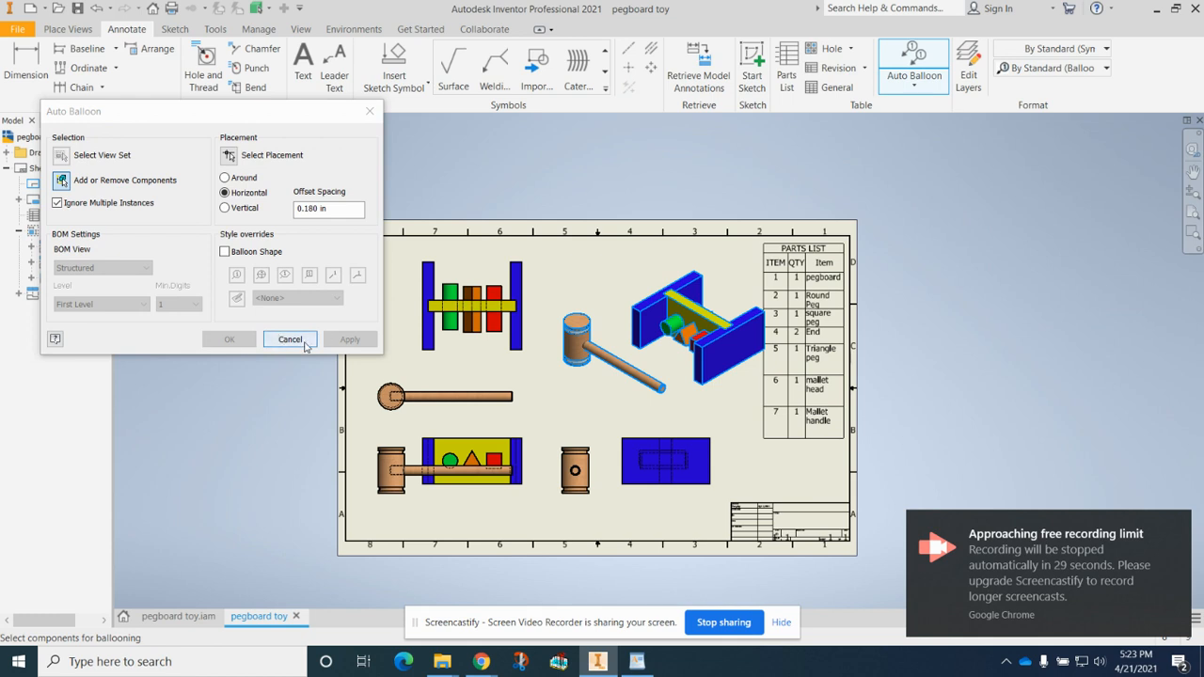
{"action": "left_click", "coordinate": [239, 158]}
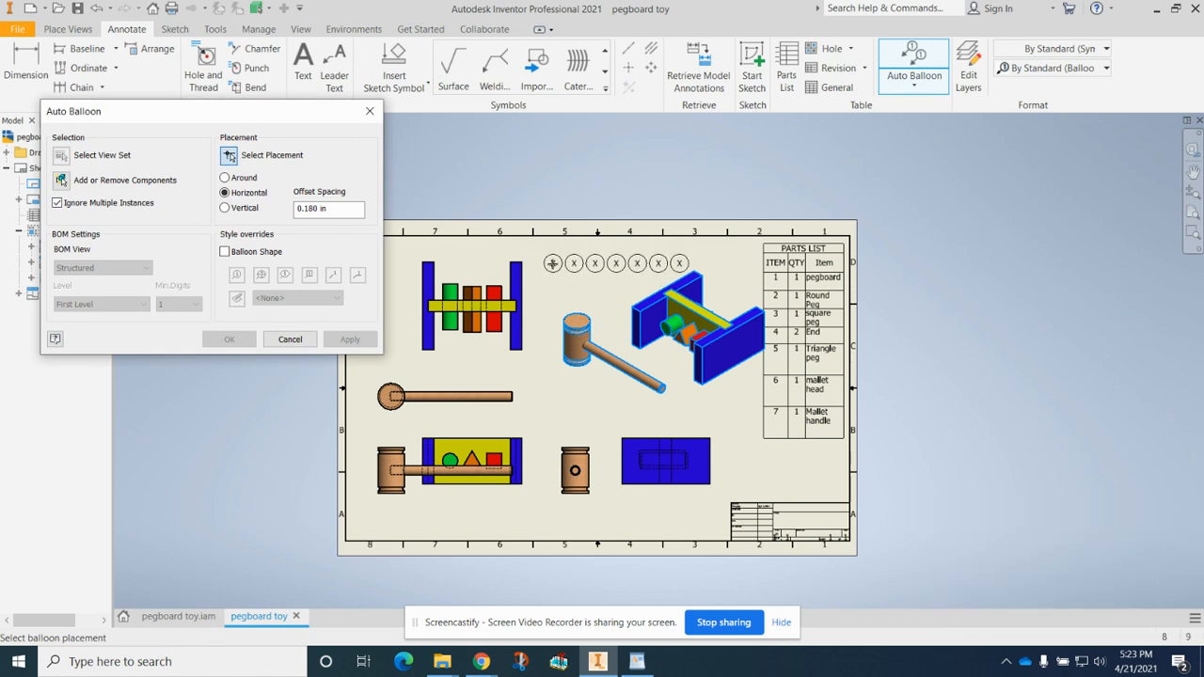
{"action": "left_click", "coordinate": [552, 263]}
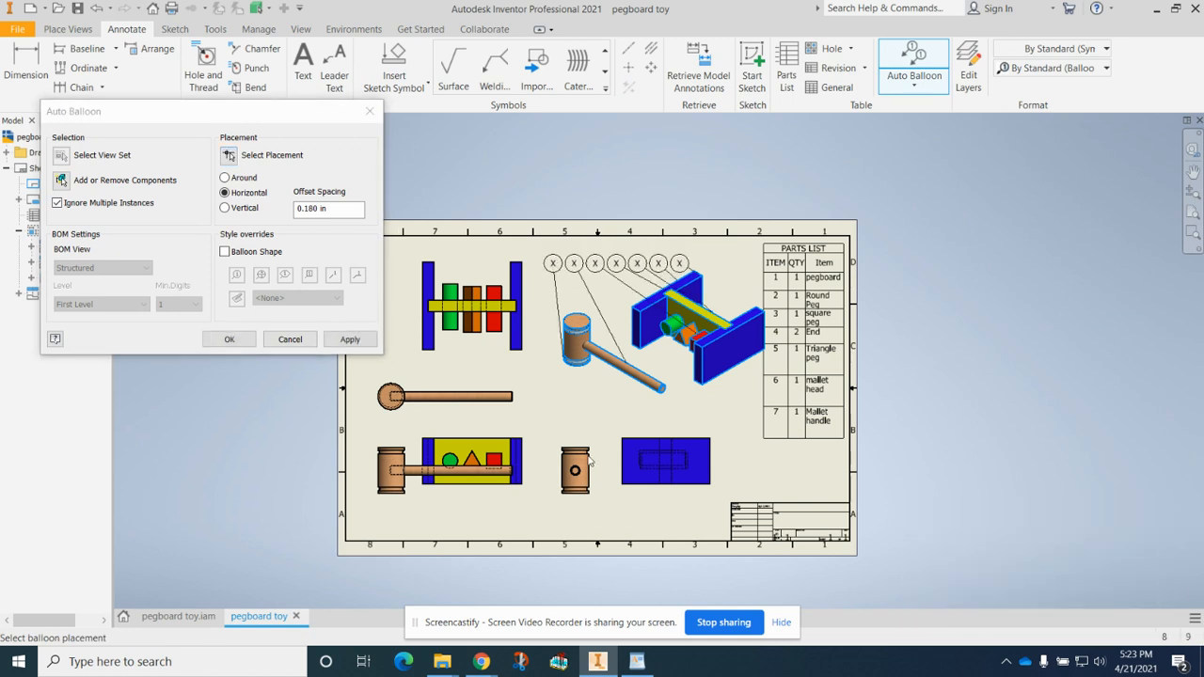
{"action": "left_click", "coordinate": [356, 343]}
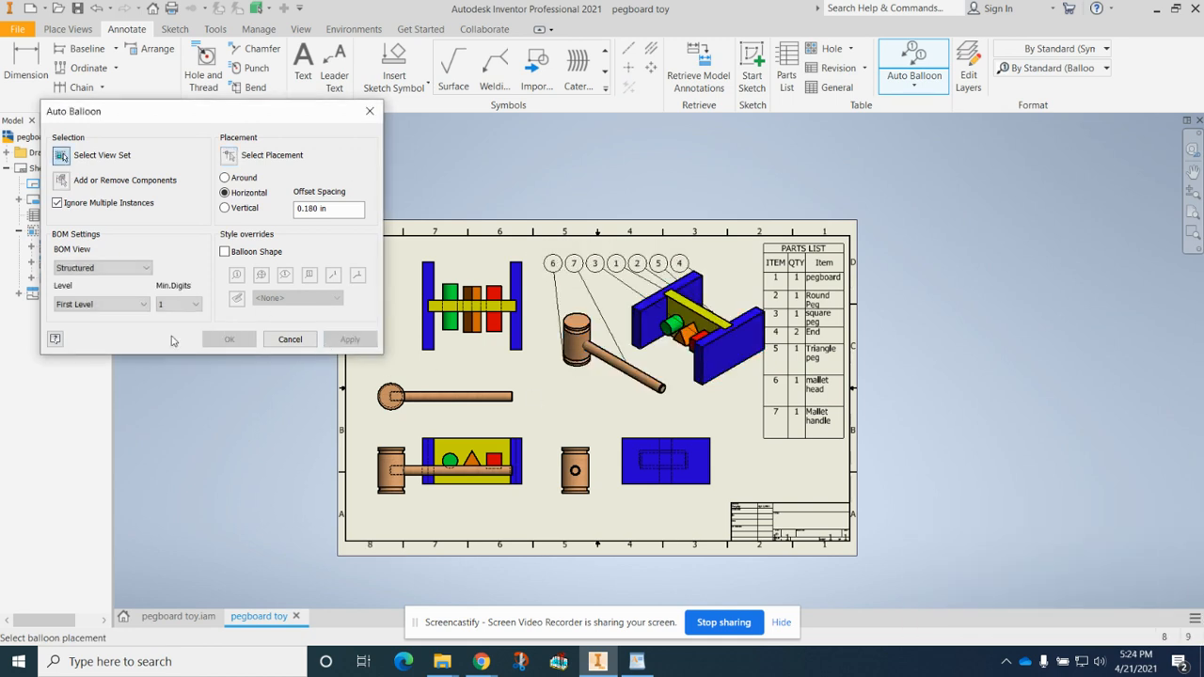
{"action": "left_click", "coordinate": [302, 340]}
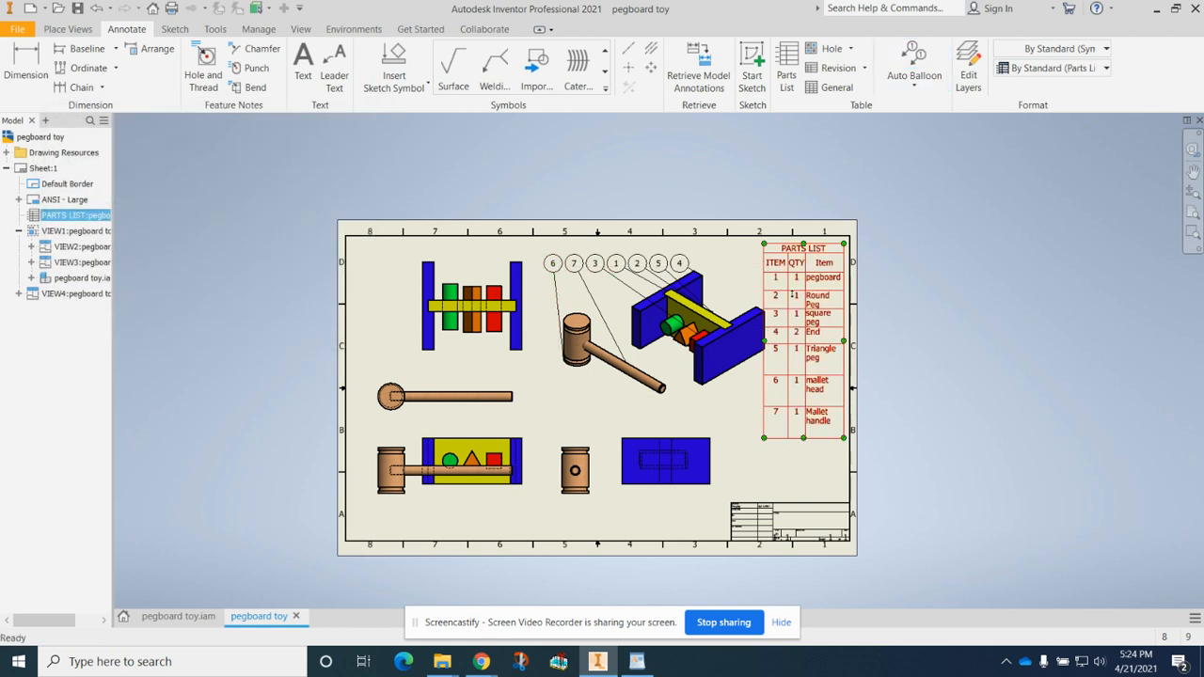